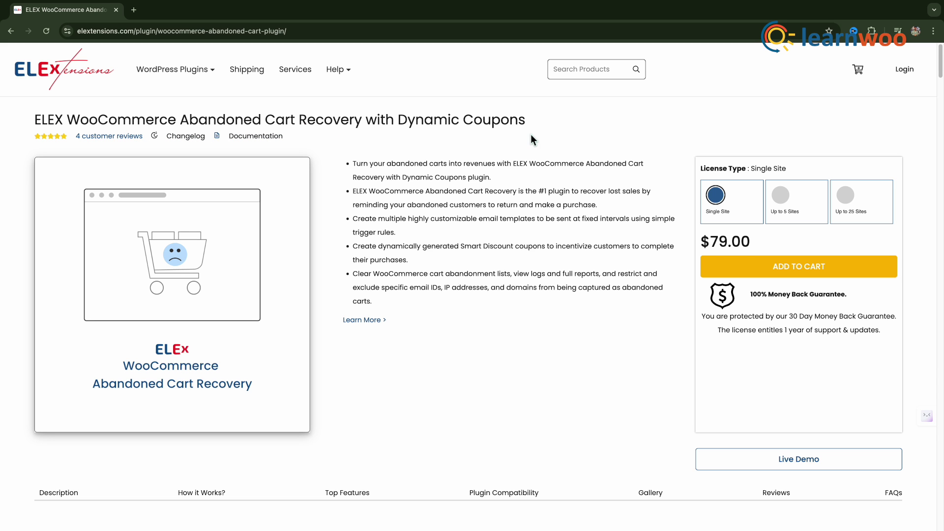
scroll(454, 316, down, 2)
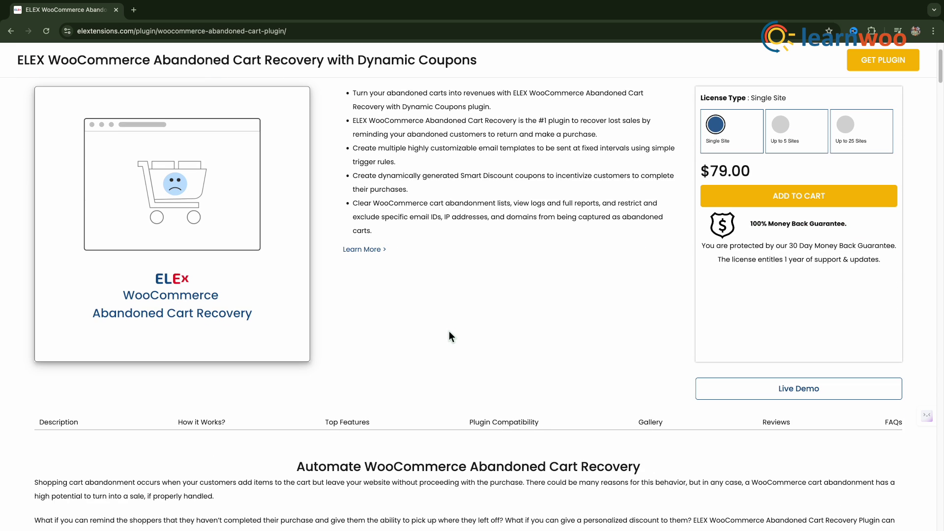
scroll(449, 331, down, 3)
scroll(450, 336, down, 2)
scroll(449, 334, down, 1)
scroll(449, 335, down, 1)
scroll(448, 334, down, 1)
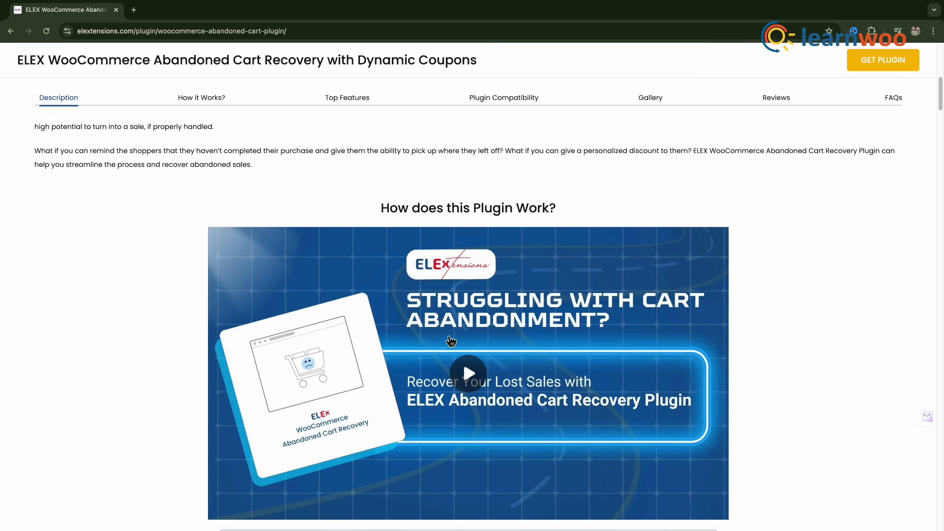
scroll(449, 334, down, 2)
scroll(445, 340, down, 3)
scroll(446, 341, down, 1)
scroll(446, 341, down, 3)
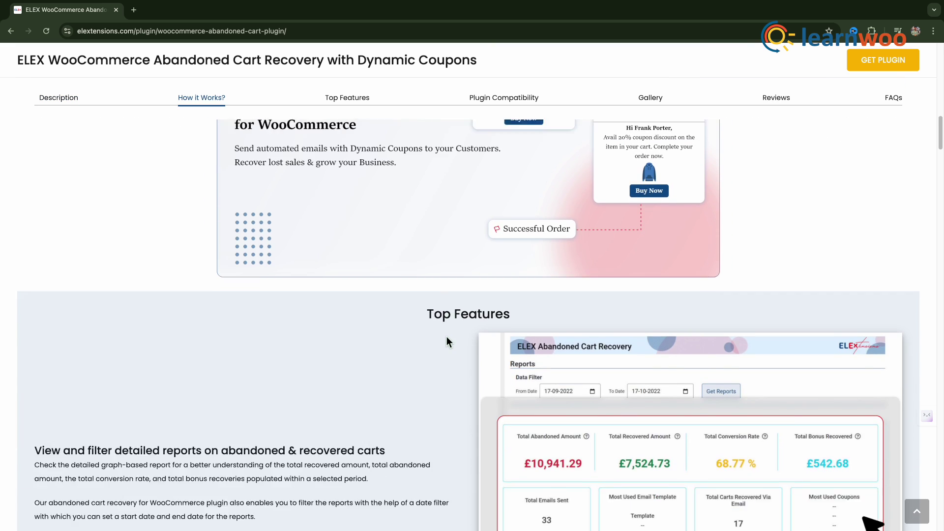
scroll(446, 340, down, 1)
scroll(445, 341, down, 4)
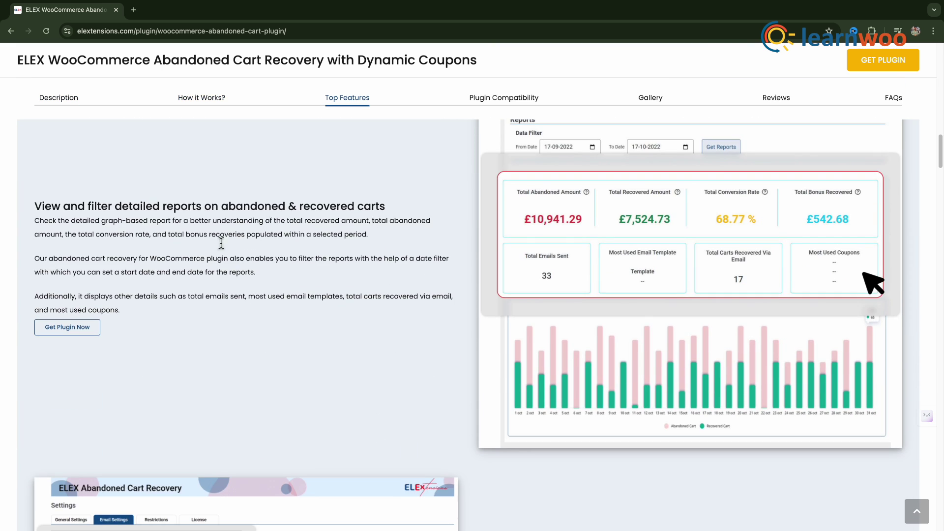
scroll(369, 278, down, 1)
scroll(315, 280, down, 3)
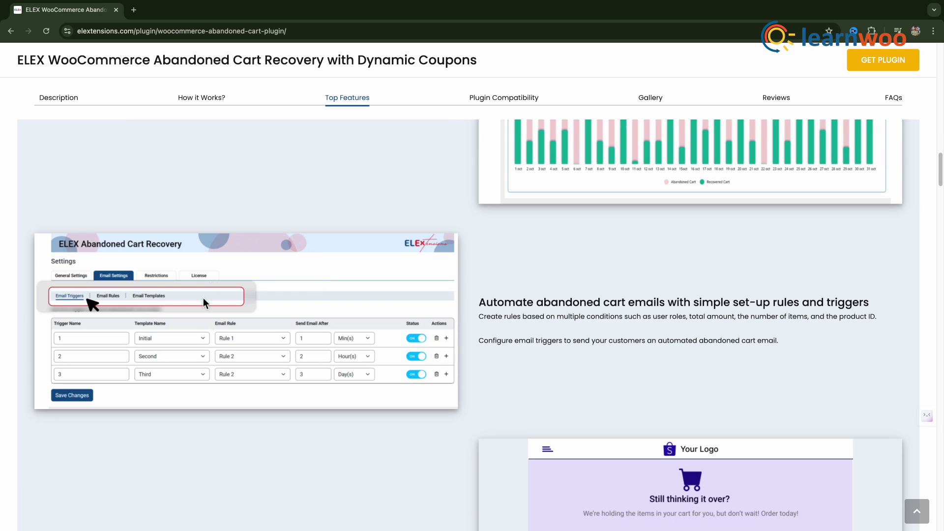
scroll(174, 363, down, 3)
scroll(499, 277, down, 2)
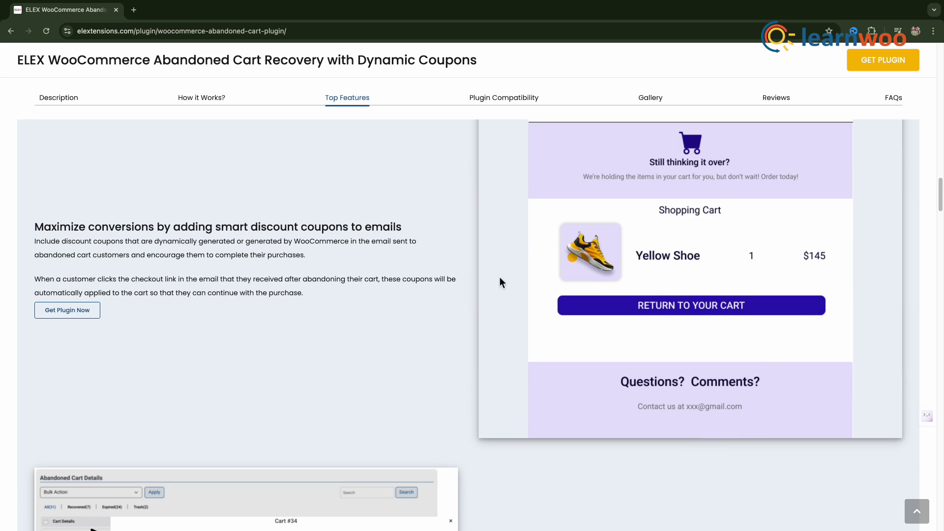
scroll(388, 411, down, 1)
scroll(388, 411, down, 3)
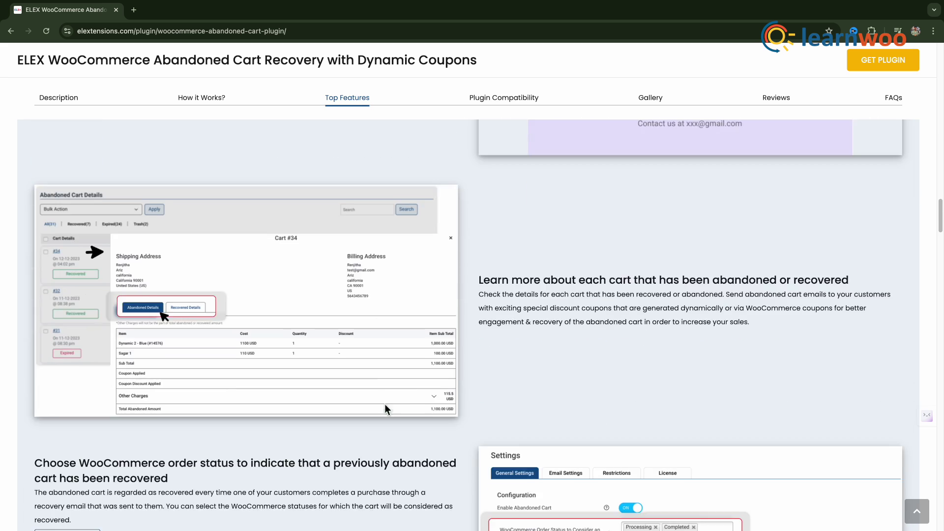
scroll(253, 328, down, 1)
scroll(368, 295, down, 2)
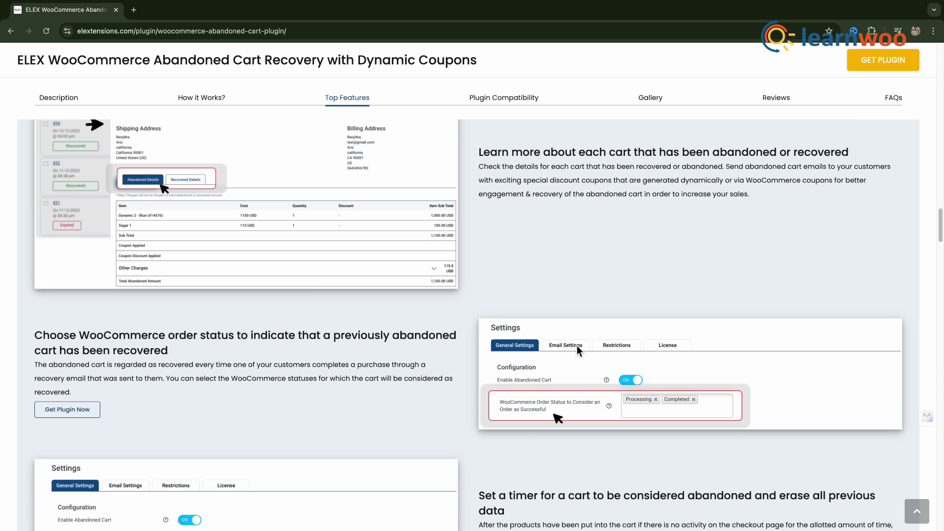
scroll(474, 394, down, 3)
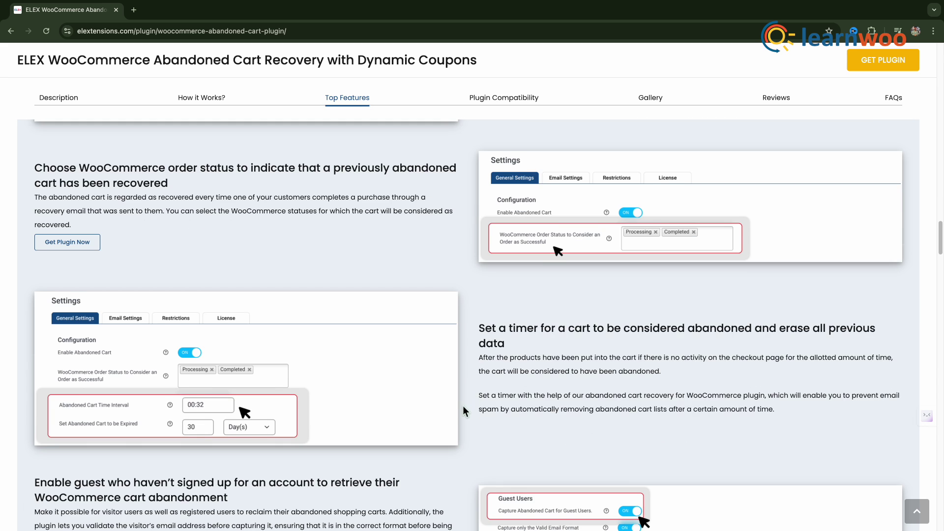
scroll(462, 406, down, 1)
scroll(462, 406, down, 1)
scroll(462, 406, down, 2)
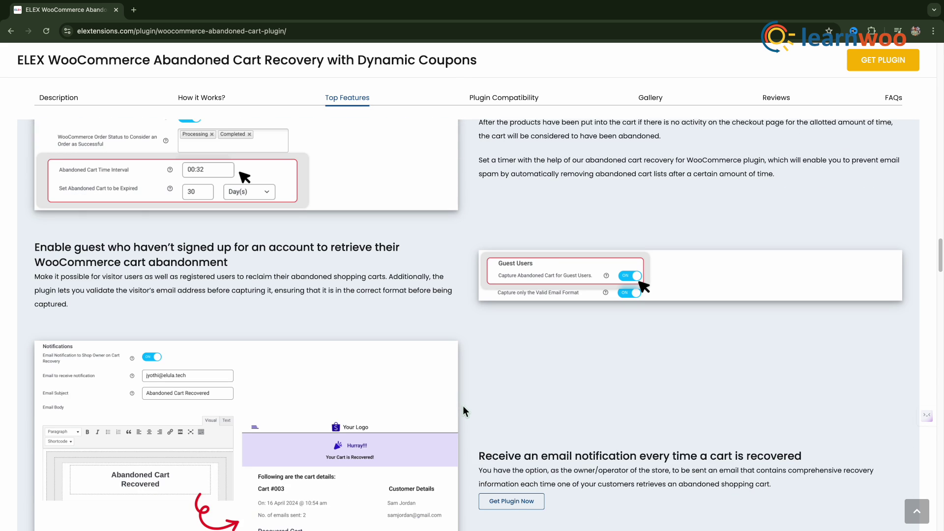
scroll(462, 405, down, 1)
scroll(463, 406, down, 2)
scroll(462, 407, down, 1)
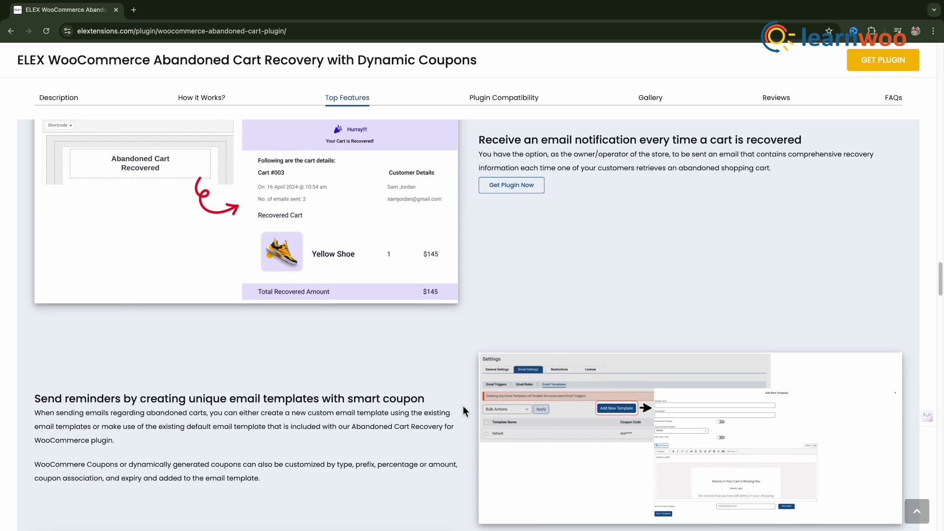
scroll(465, 409, down, 2)
scroll(469, 414, down, 1)
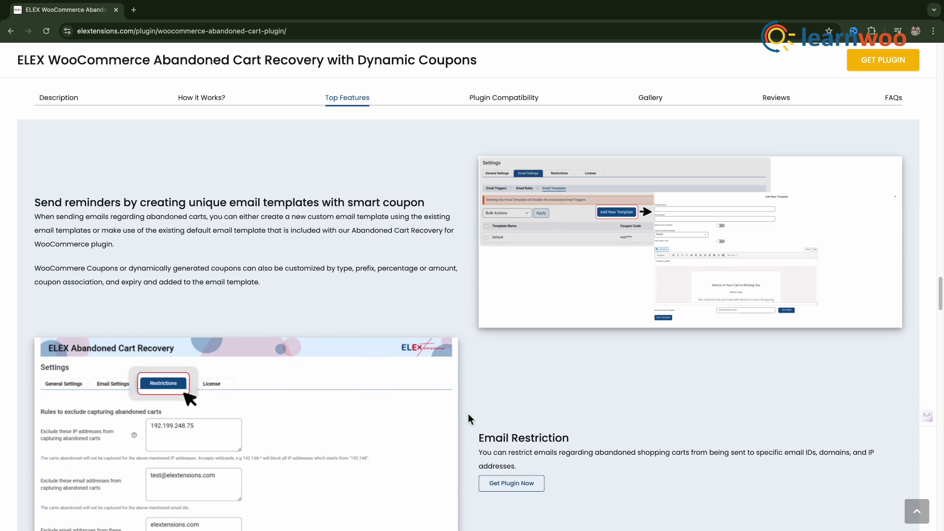
scroll(469, 414, down, 1)
scroll(468, 414, down, 1)
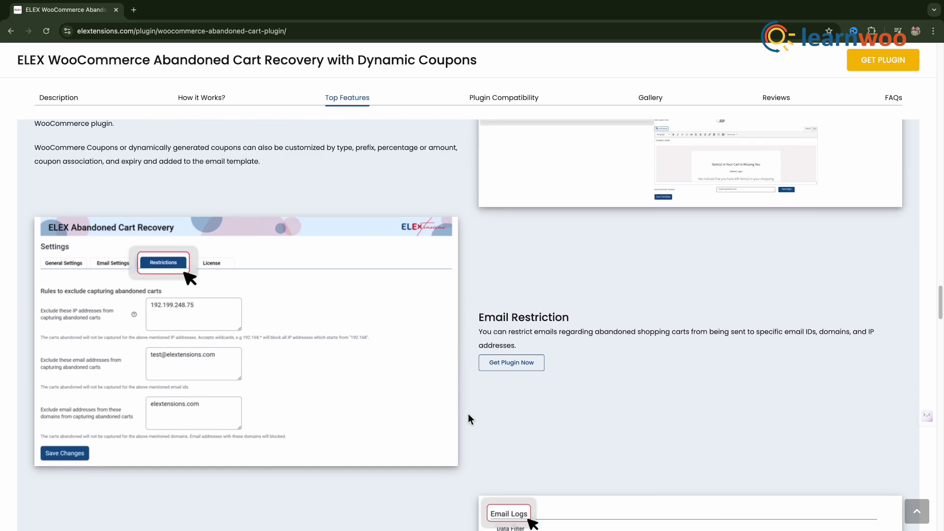
scroll(469, 414, down, 1)
scroll(469, 414, down, 2)
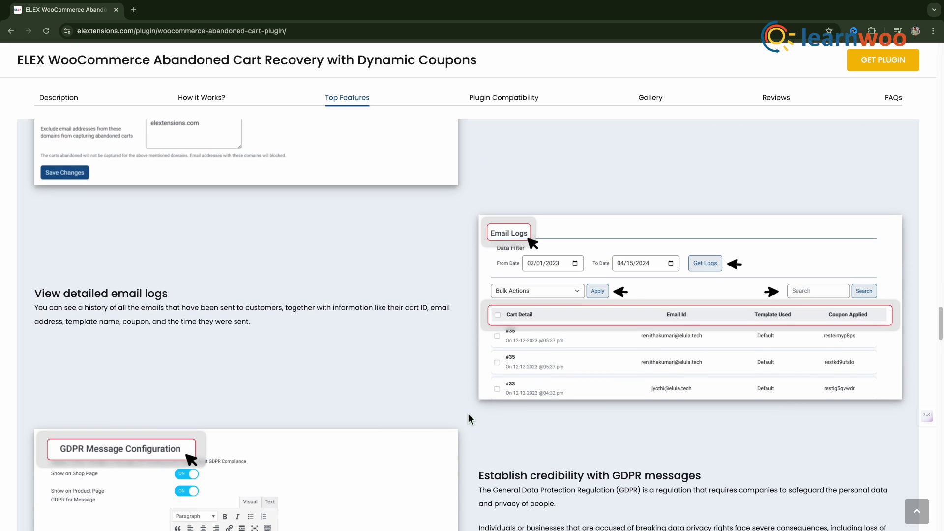
scroll(468, 414, down, 1)
scroll(468, 414, down, 1)
scroll(468, 414, down, 2)
scroll(468, 414, down, 1)
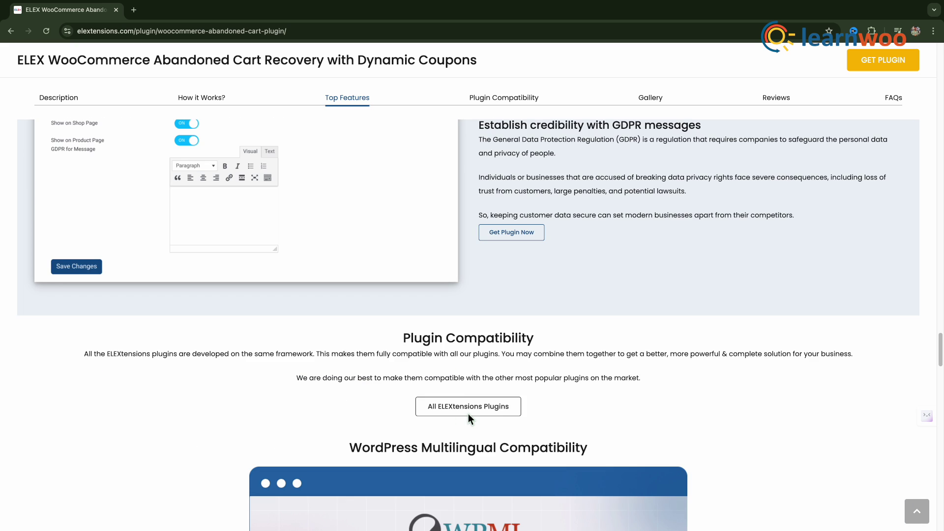
scroll(468, 414, down, 1)
scroll(468, 413, down, 2)
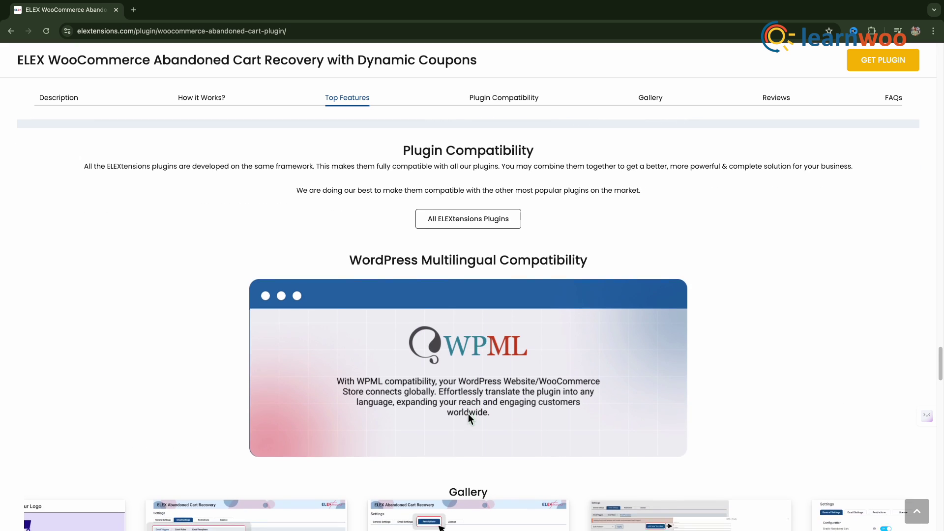
scroll(468, 414, down, 1)
scroll(468, 419, down, 2)
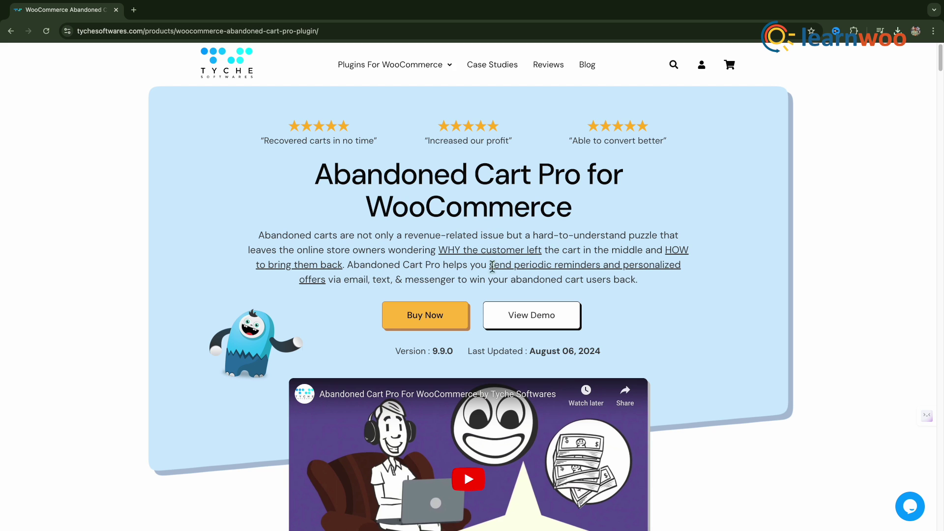
scroll(491, 266, down, 1)
scroll(491, 273, down, 1)
scroll(491, 280, down, 3)
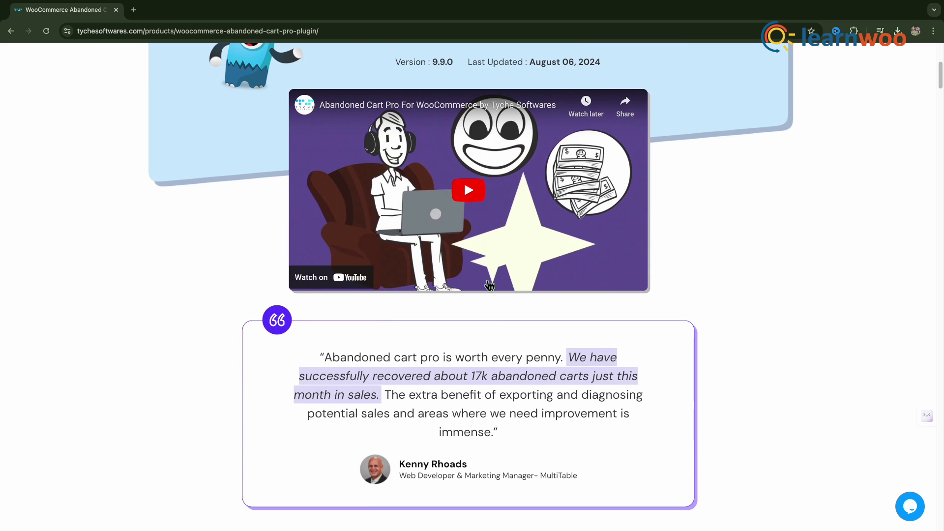
scroll(489, 285, down, 2)
scroll(489, 286, down, 1)
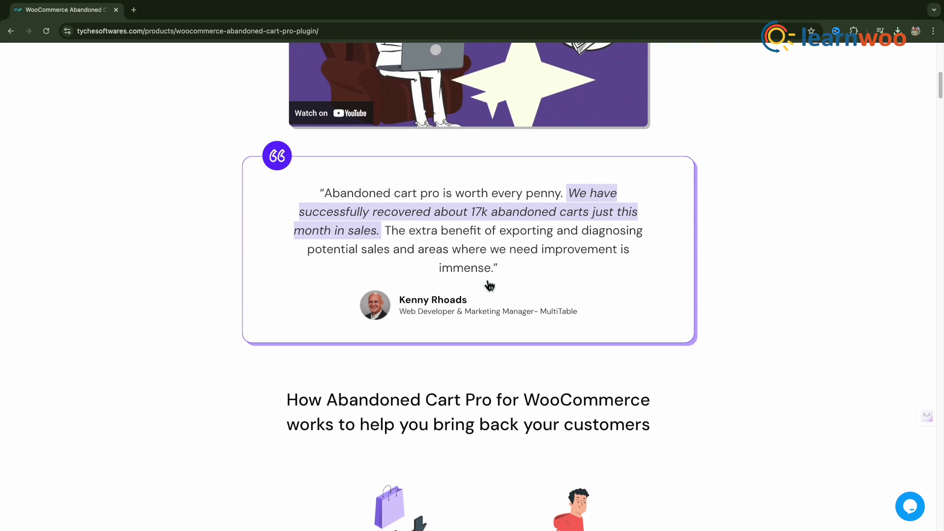
scroll(489, 285, down, 1)
scroll(488, 286, down, 1)
scroll(487, 280, down, 2)
scroll(483, 266, down, 1)
scroll(455, 279, down, 2)
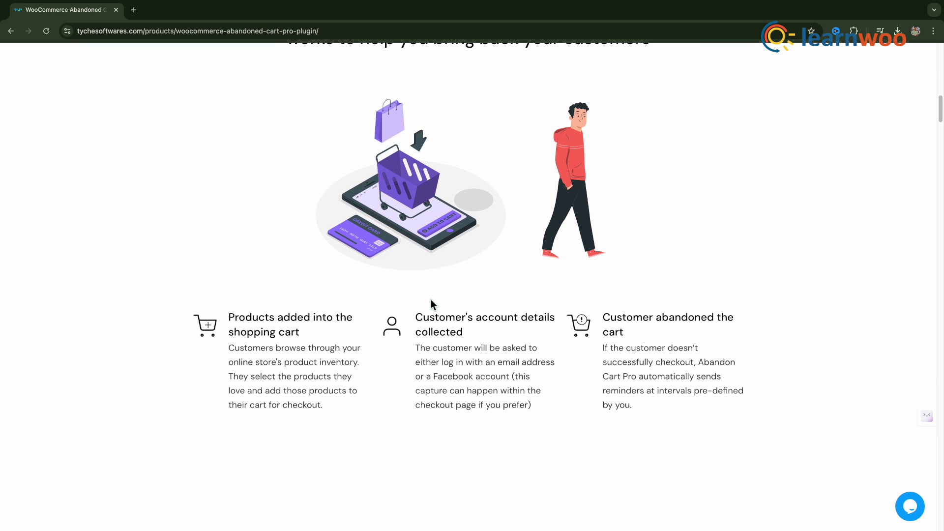
scroll(431, 299, down, 1)
scroll(431, 299, down, 1)
scroll(431, 300, down, 1)
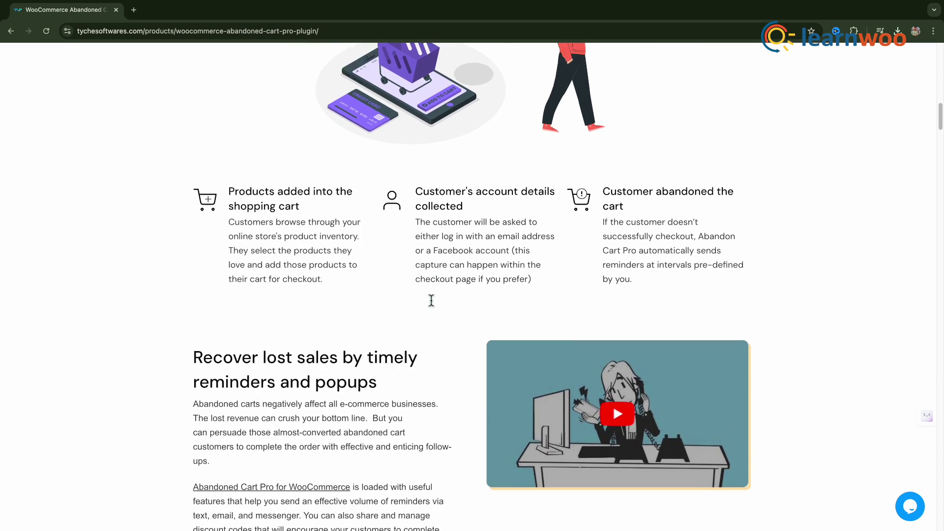
scroll(431, 300, down, 2)
scroll(431, 301, down, 2)
scroll(430, 299, down, 1)
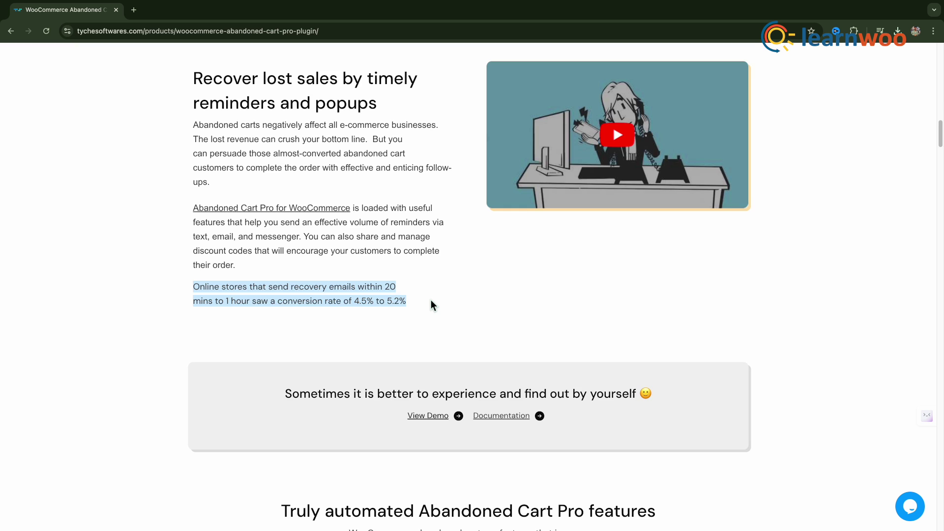
scroll(430, 300, down, 1)
scroll(431, 300, down, 2)
scroll(431, 300, down, 3)
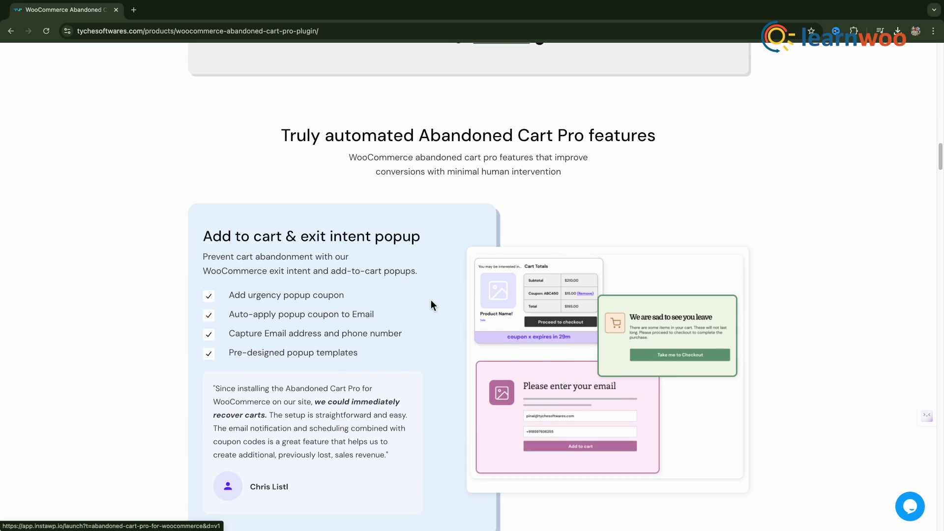
scroll(431, 300, down, 1)
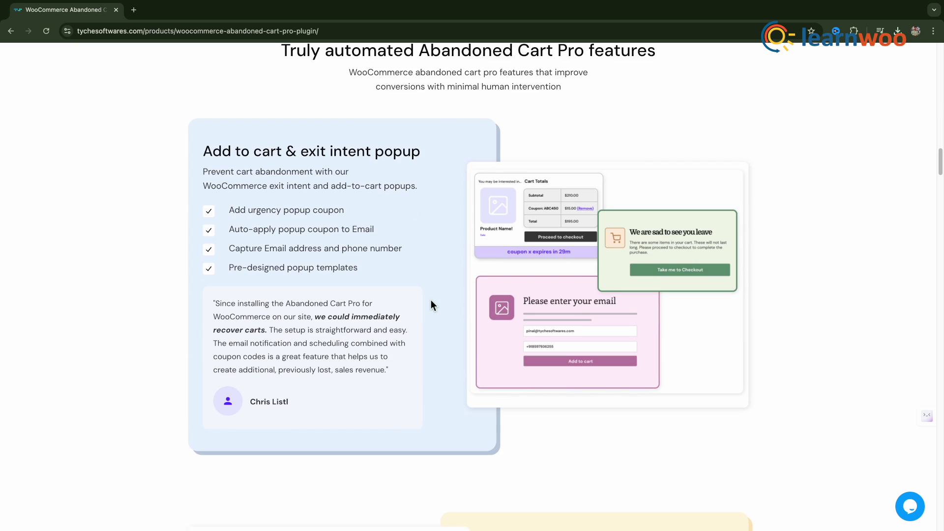
scroll(431, 300, down, 1)
scroll(431, 301, down, 1)
scroll(431, 300, down, 1)
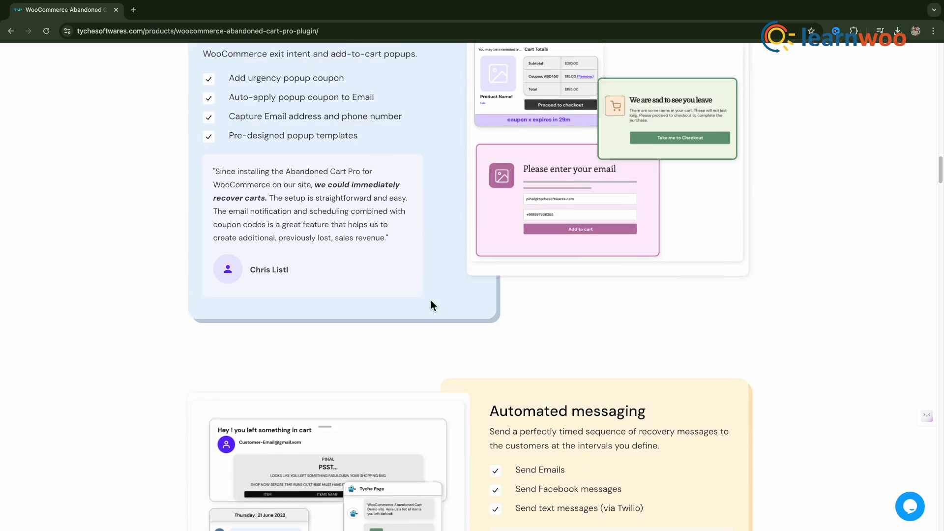
scroll(430, 299, down, 2)
scroll(431, 300, down, 1)
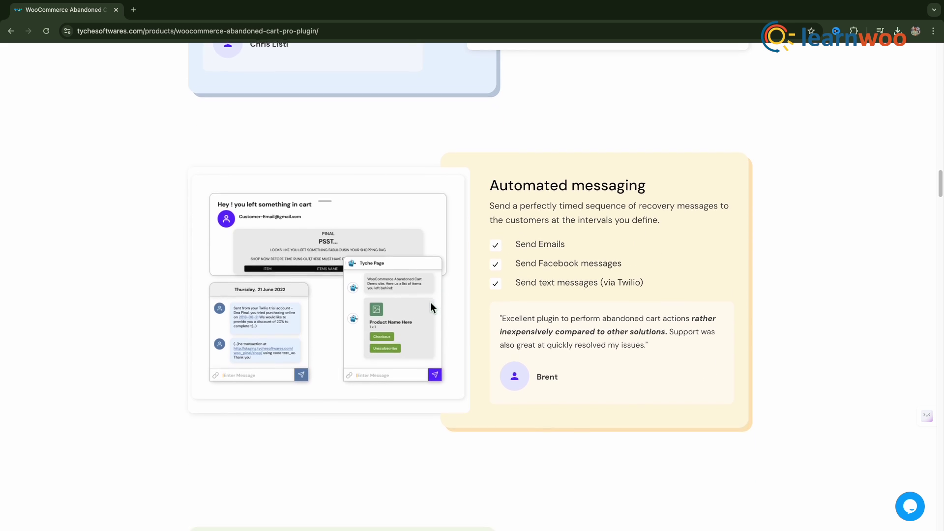
scroll(430, 302, down, 2)
scroll(430, 302, down, 2)
scroll(429, 303, down, 1)
scroll(430, 303, down, 1)
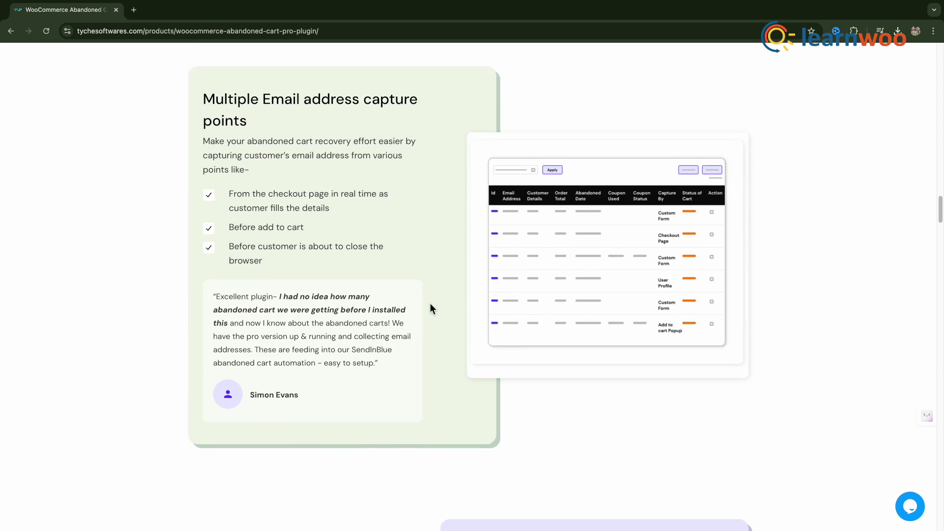
scroll(430, 303, down, 1)
scroll(429, 304, down, 3)
scroll(430, 304, down, 2)
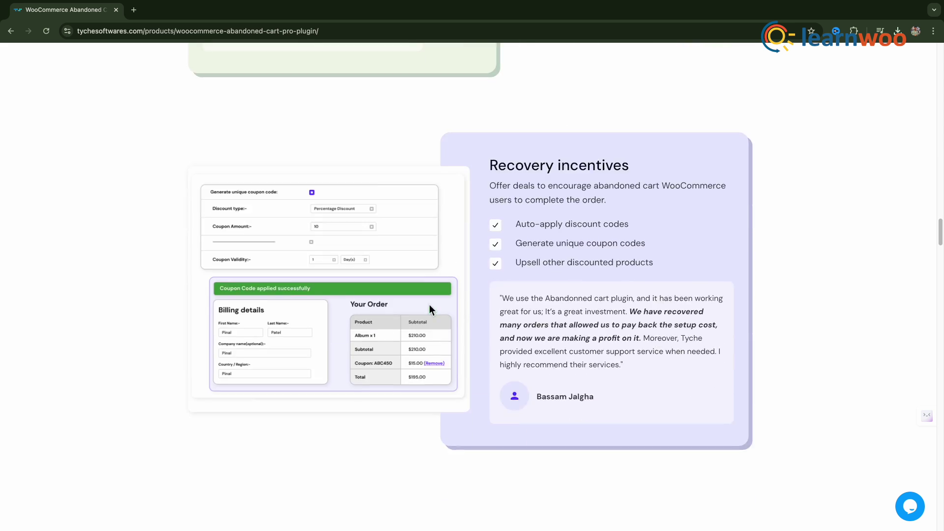
scroll(429, 305, down, 1)
scroll(429, 305, down, 1)
scroll(429, 305, down, 2)
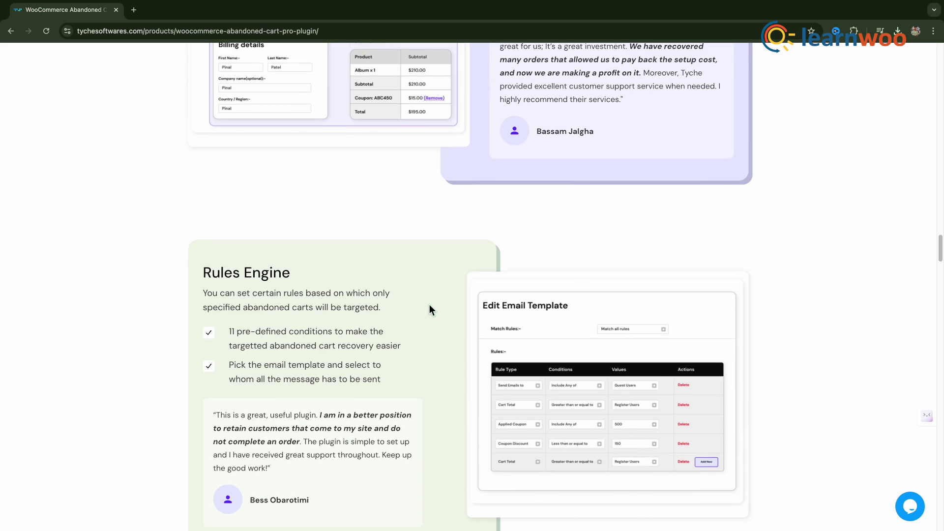
scroll(429, 305, down, 1)
scroll(429, 305, down, 3)
scroll(429, 305, down, 1)
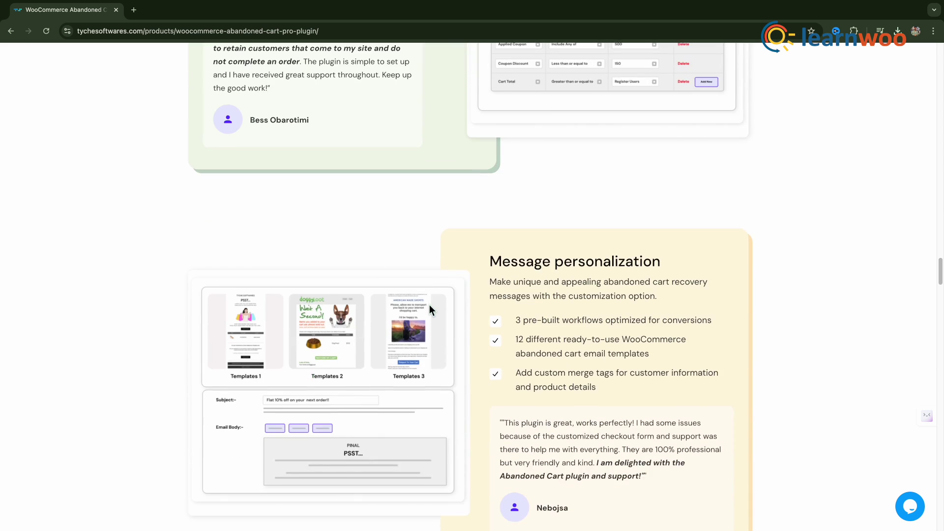
scroll(429, 305, down, 1)
scroll(430, 304, down, 2)
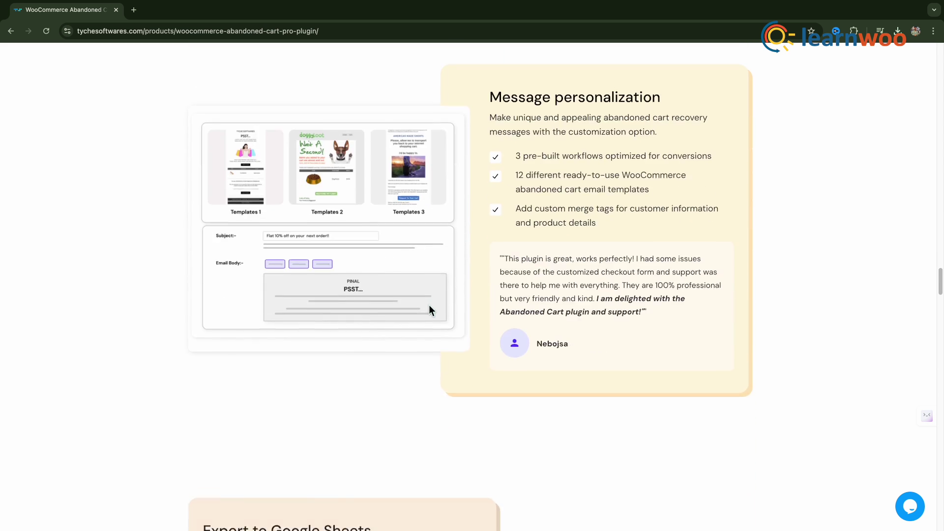
scroll(428, 305, down, 3)
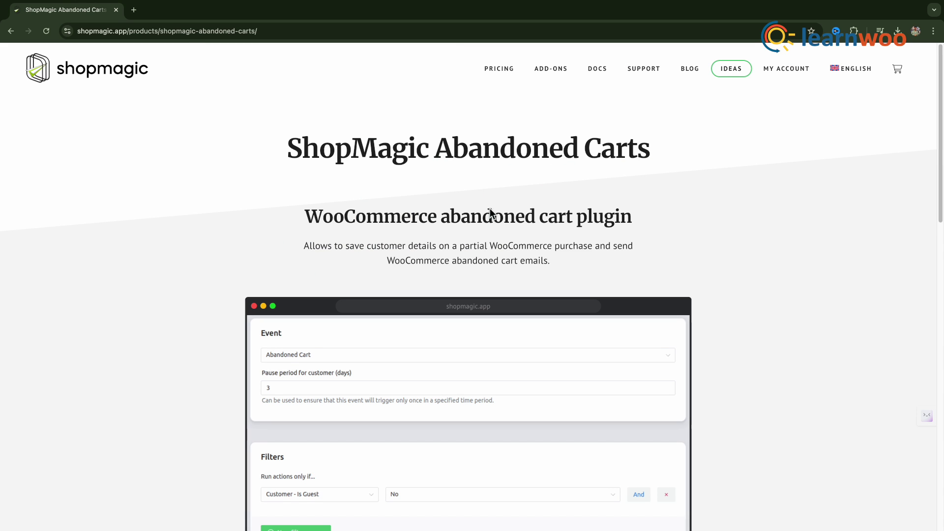
scroll(489, 236, down, 1)
scroll(486, 239, down, 1)
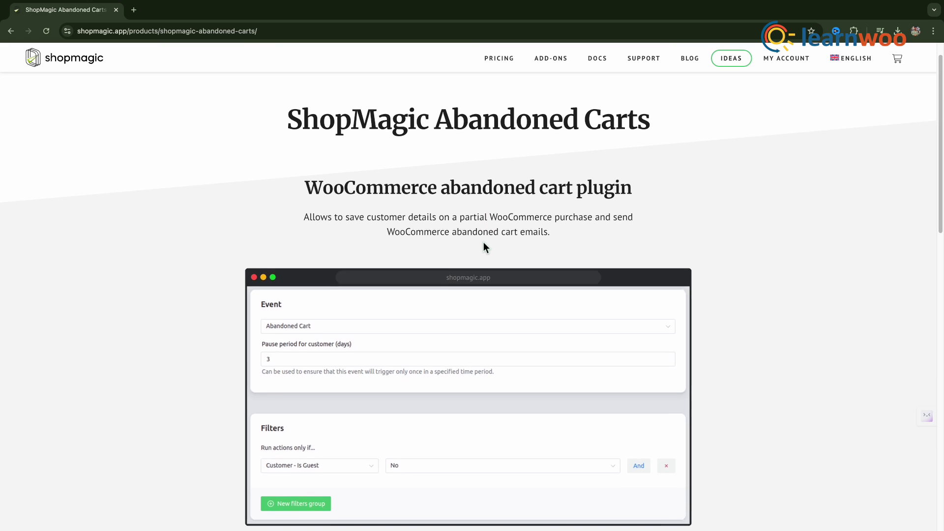
scroll(483, 242, down, 3)
scroll(481, 246, down, 1)
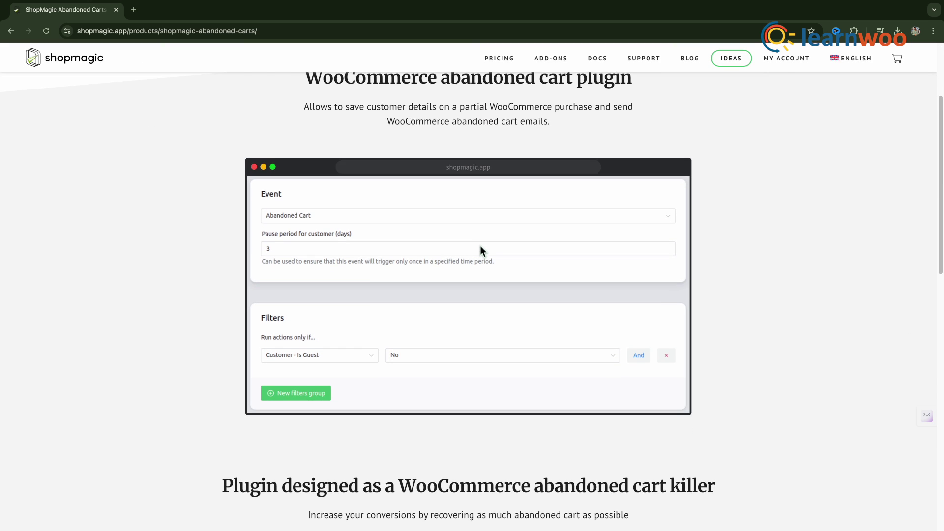
scroll(481, 246, down, 2)
scroll(480, 250, down, 2)
scroll(480, 250, down, 1)
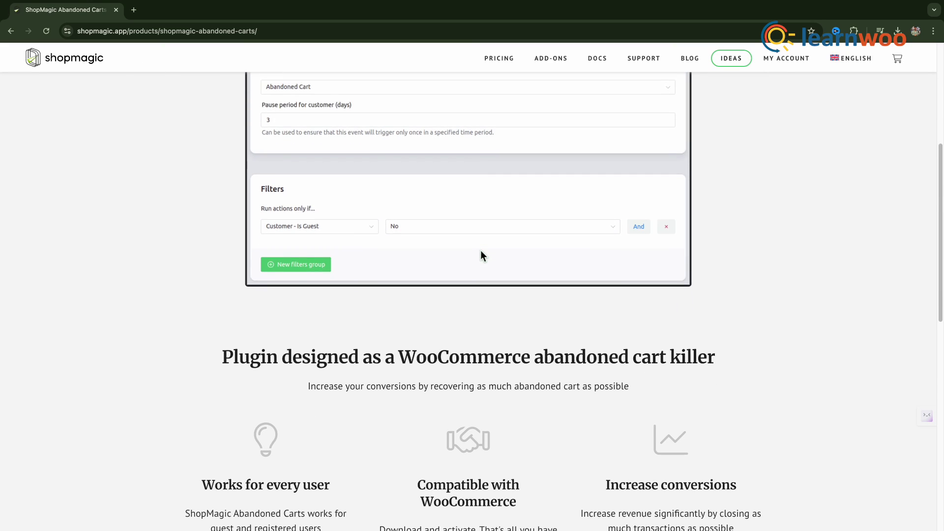
scroll(480, 250, down, 3)
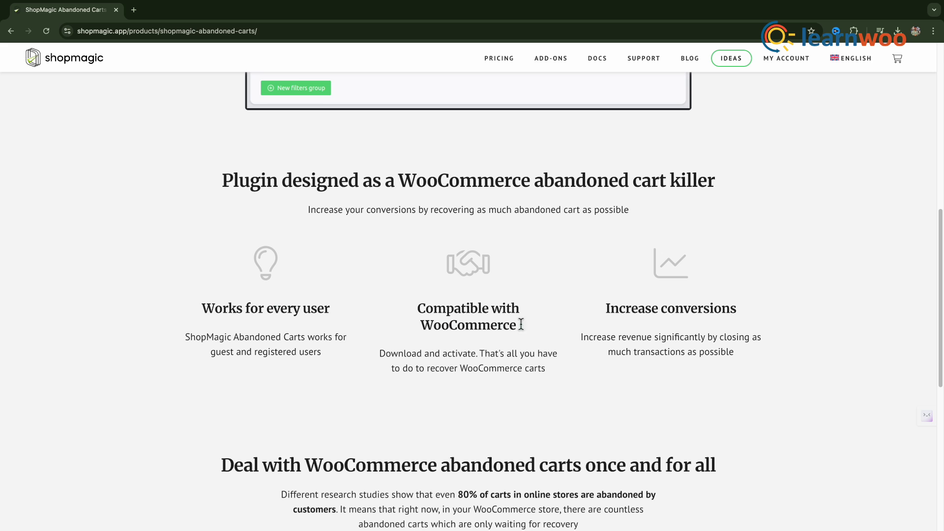
scroll(671, 311, down, 3)
scroll(651, 304, down, 2)
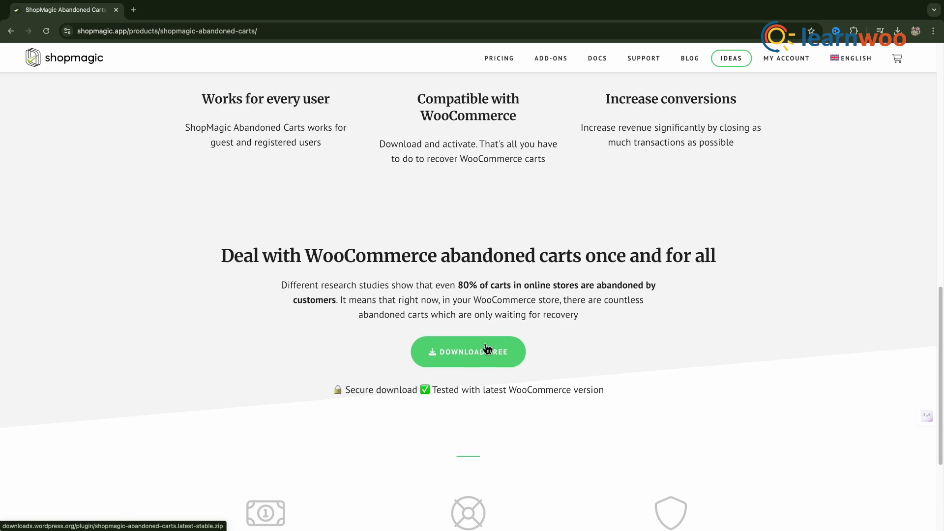
scroll(487, 348, down, 2)
scroll(482, 347, down, 1)
scroll(484, 343, down, 2)
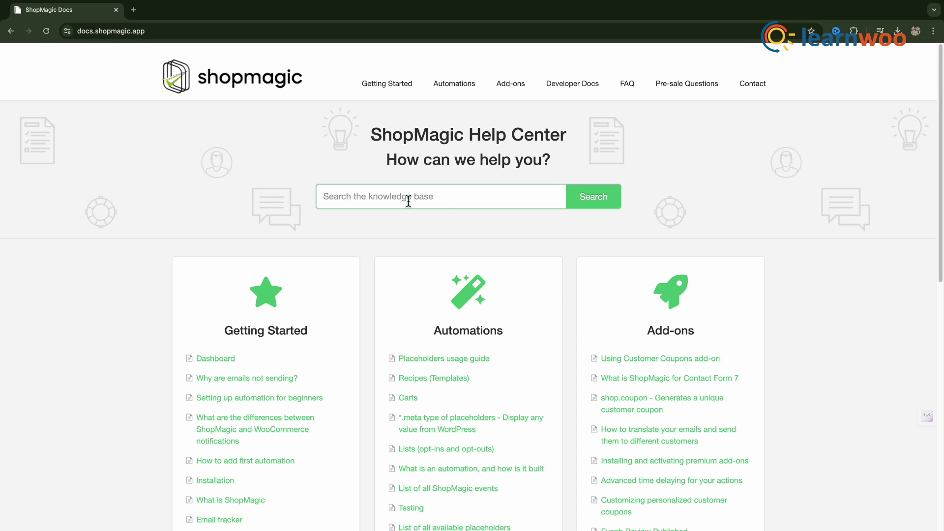
scroll(408, 201, down, 2)
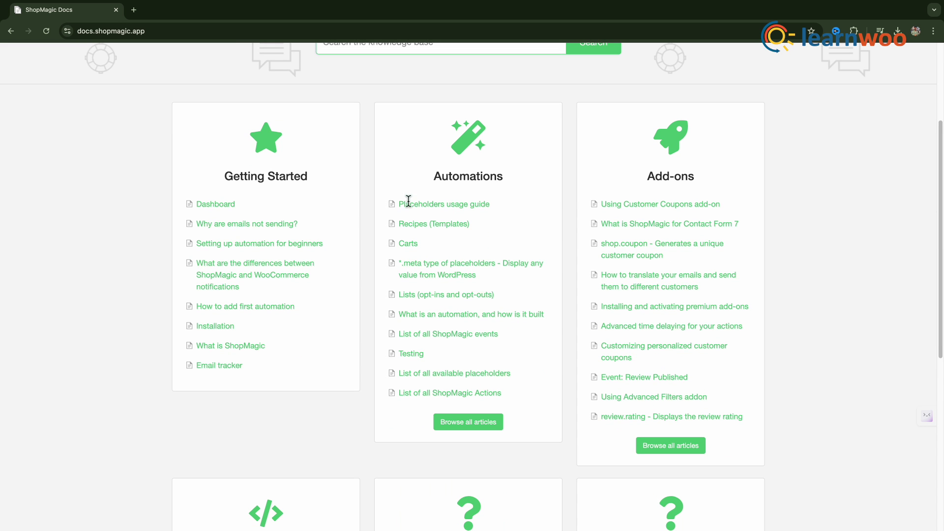
scroll(407, 198, up, 1)
scroll(406, 199, up, 1)
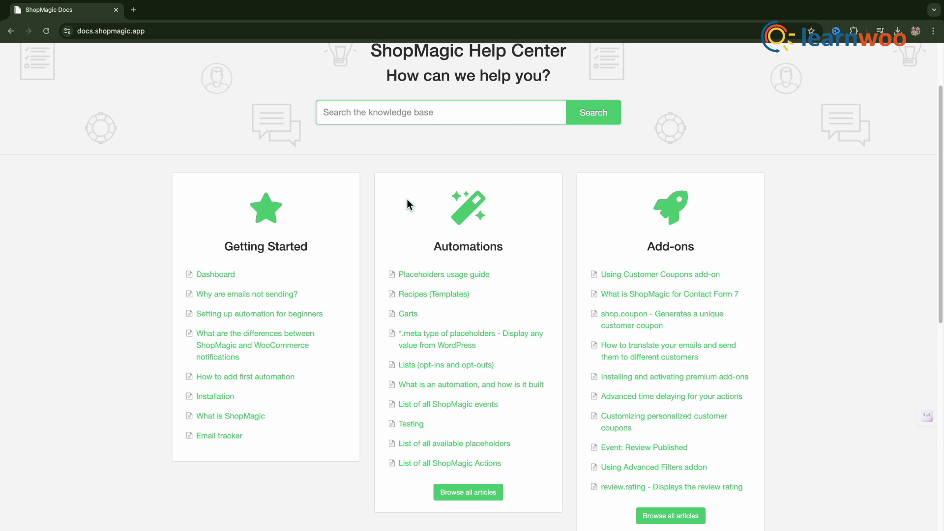
scroll(407, 198, down, 4)
scroll(407, 198, down, 5)
scroll(407, 199, down, 2)
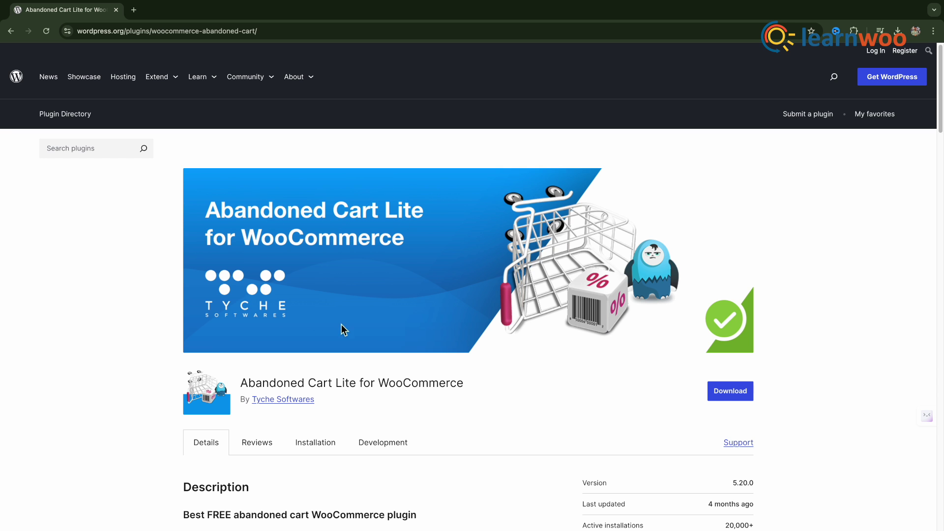
scroll(257, 304, down, 1)
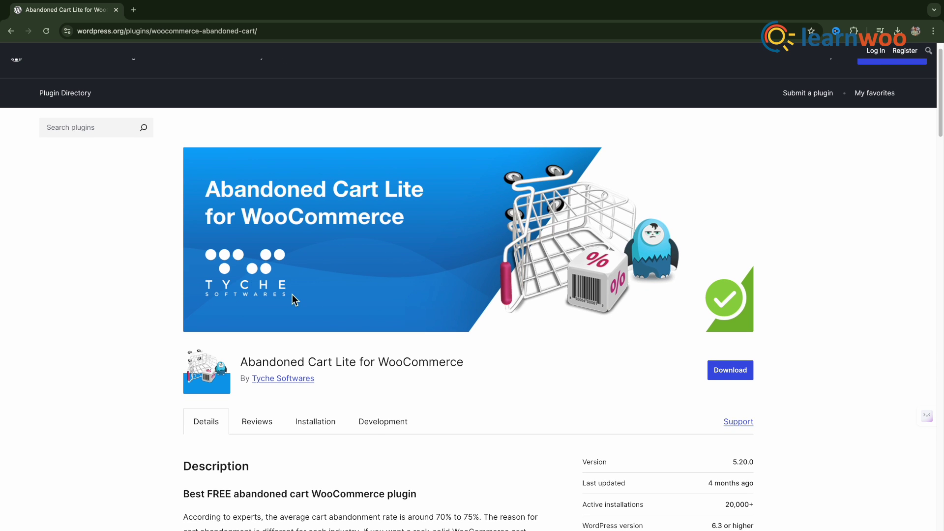
scroll(288, 300, down, 3)
scroll(289, 302, down, 2)
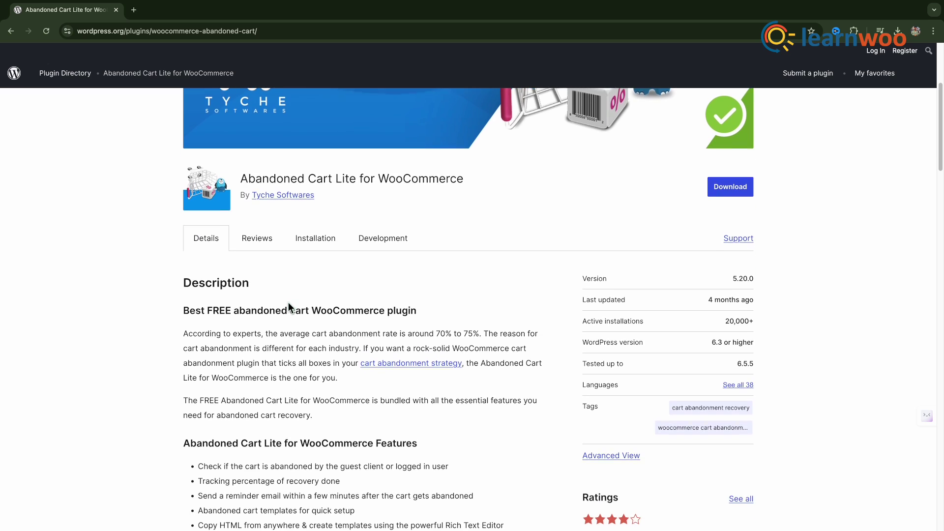
scroll(289, 301, down, 2)
scroll(288, 301, down, 1)
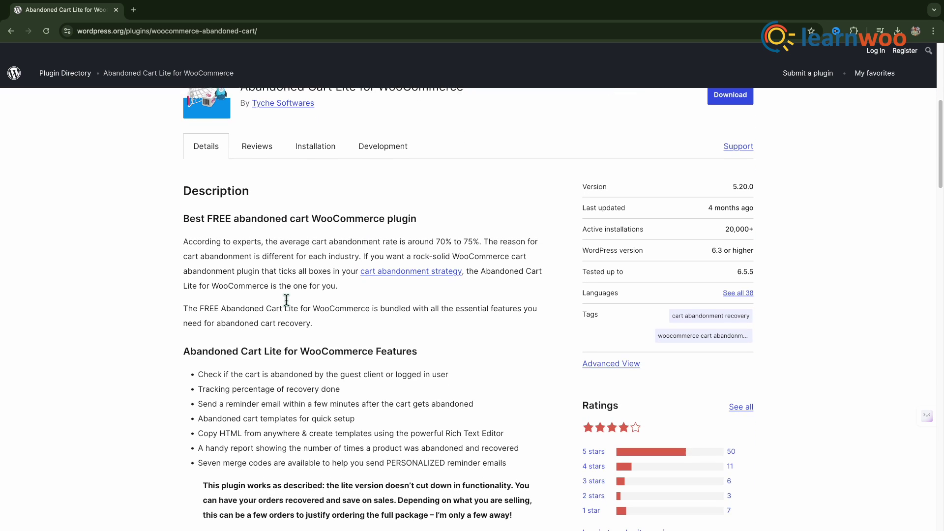
scroll(286, 300, down, 2)
scroll(286, 300, down, 2)
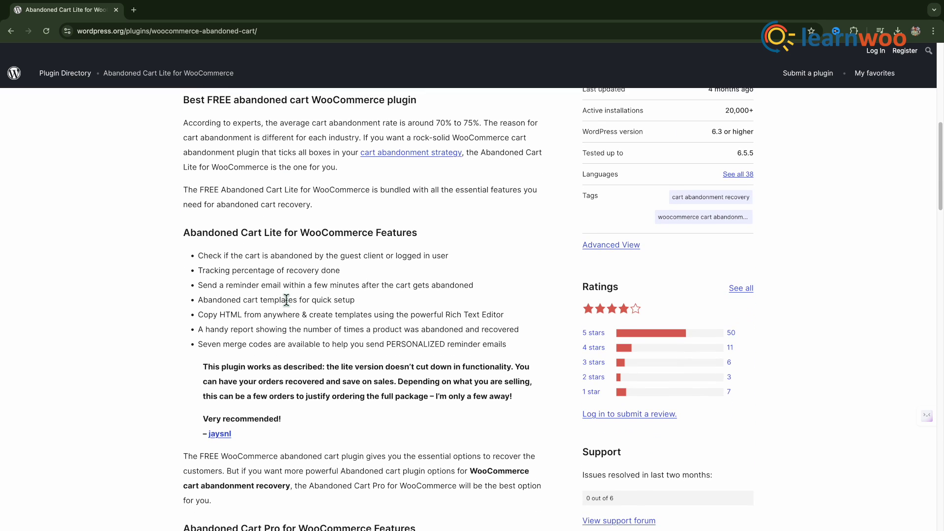
scroll(286, 301, down, 1)
scroll(287, 301, down, 2)
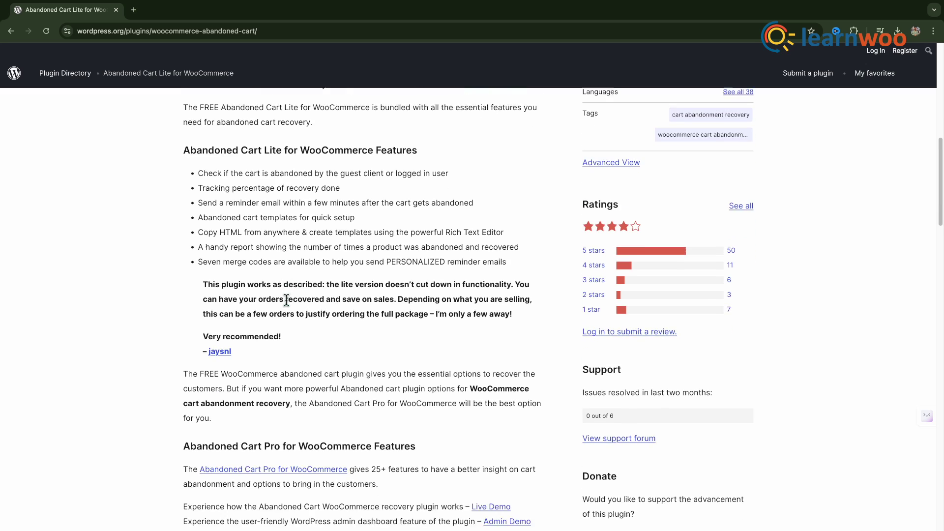
scroll(286, 300, down, 2)
scroll(286, 301, down, 1)
scroll(286, 300, down, 1)
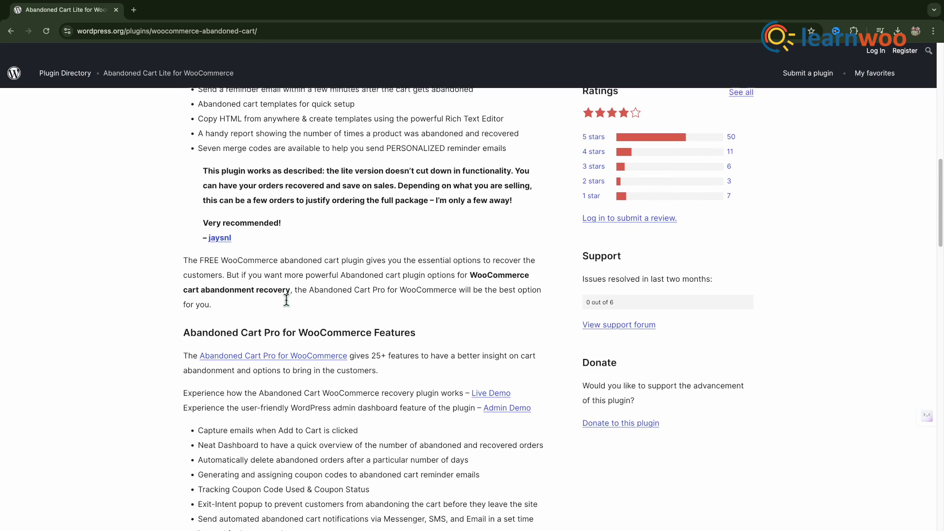
scroll(286, 300, down, 1)
scroll(287, 301, down, 1)
scroll(286, 300, down, 1)
scroll(286, 300, down, 5)
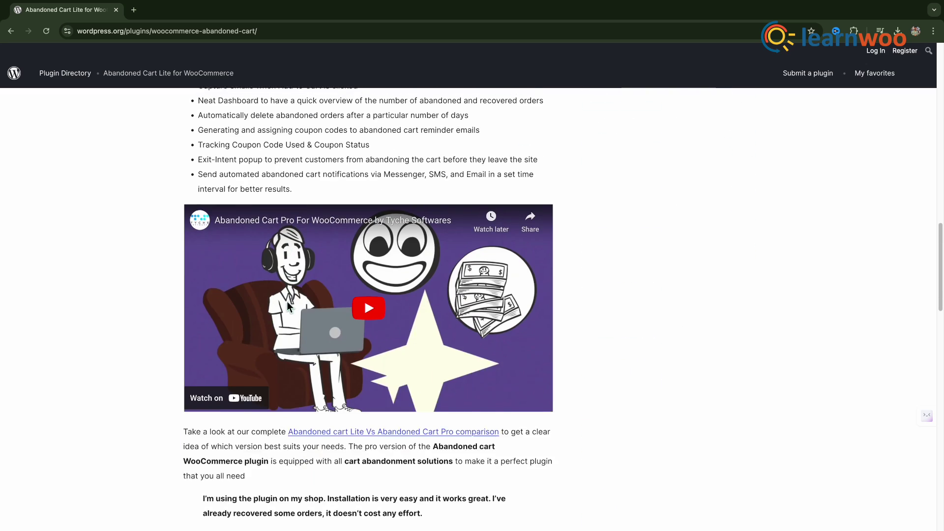
scroll(288, 301, down, 1)
scroll(286, 301, down, 2)
scroll(287, 301, down, 1)
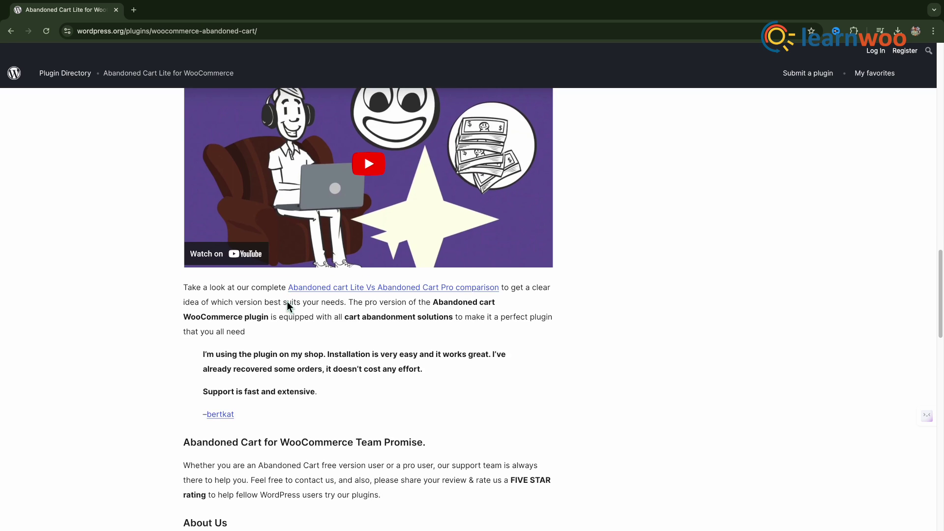
scroll(287, 301, down, 1)
scroll(287, 301, down, 1)
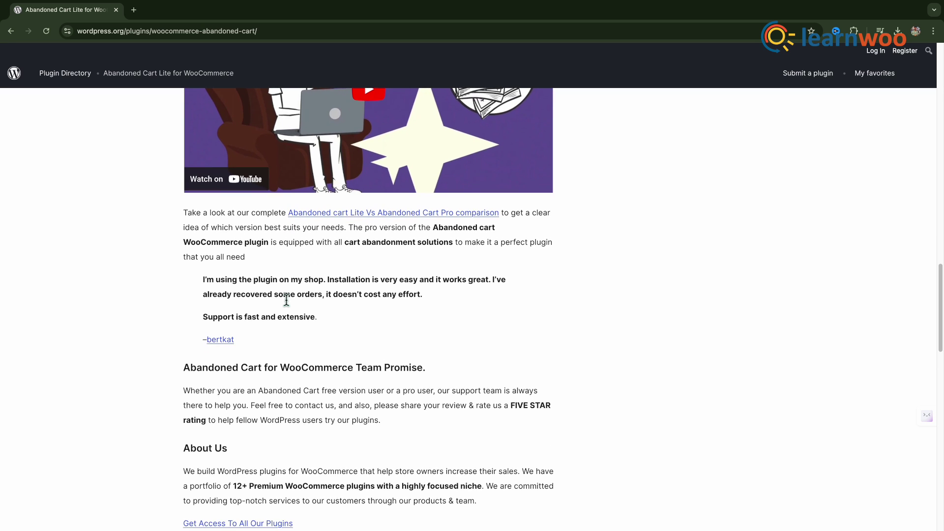
scroll(287, 301, down, 1)
scroll(287, 301, down, 1)
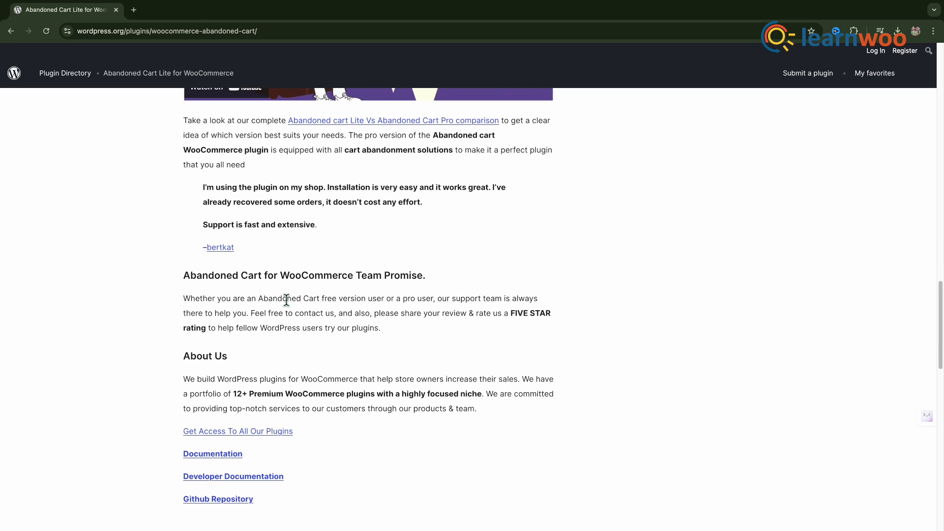
scroll(286, 301, down, 1)
scroll(287, 301, down, 1)
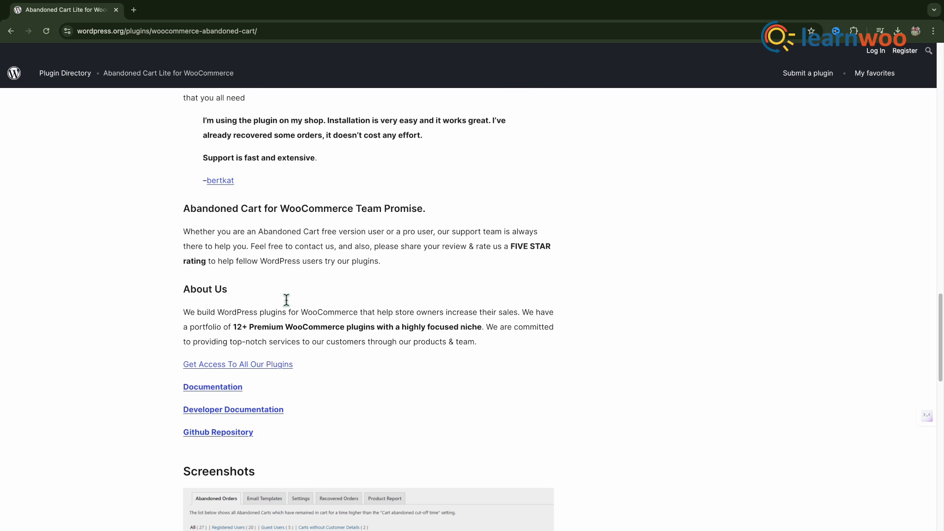
scroll(287, 301, down, 1)
scroll(287, 301, down, 1)
scroll(286, 301, down, 2)
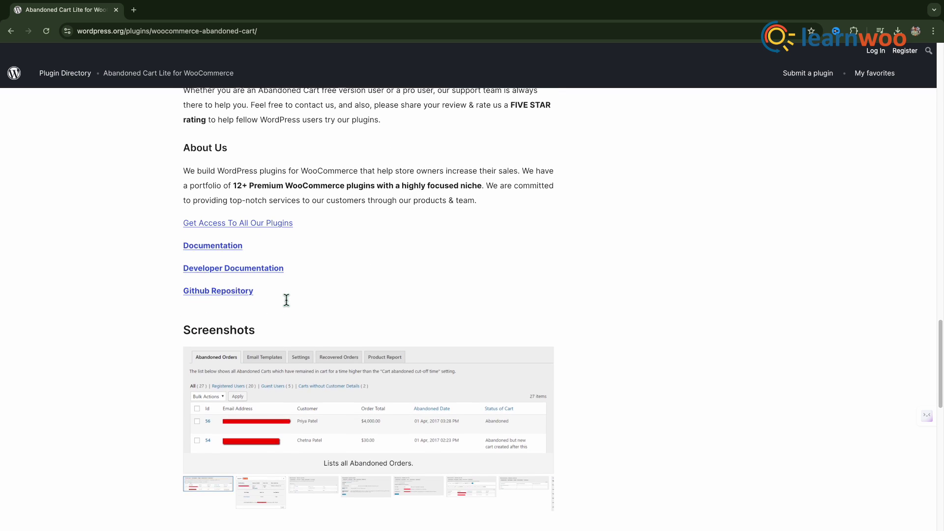
scroll(286, 301, down, 2)
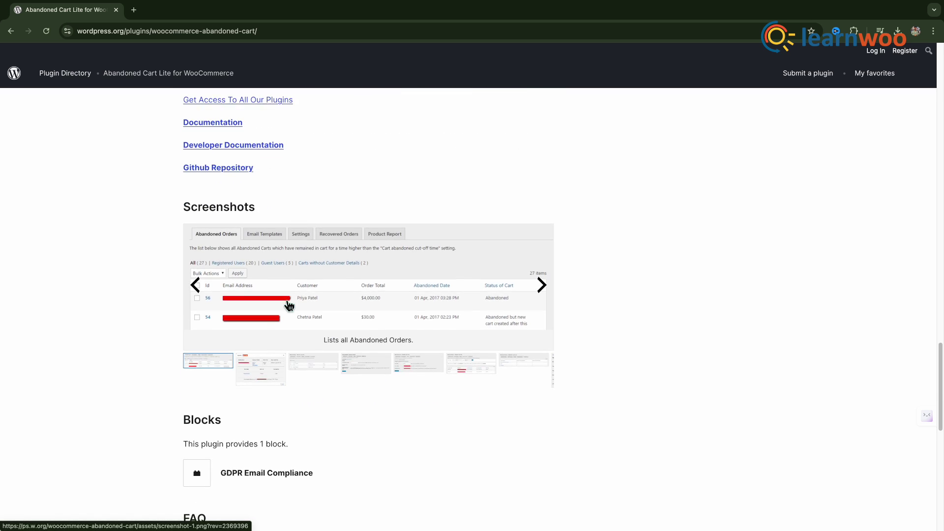
scroll(287, 304, down, 1)
scroll(288, 304, down, 1)
scroll(288, 305, down, 1)
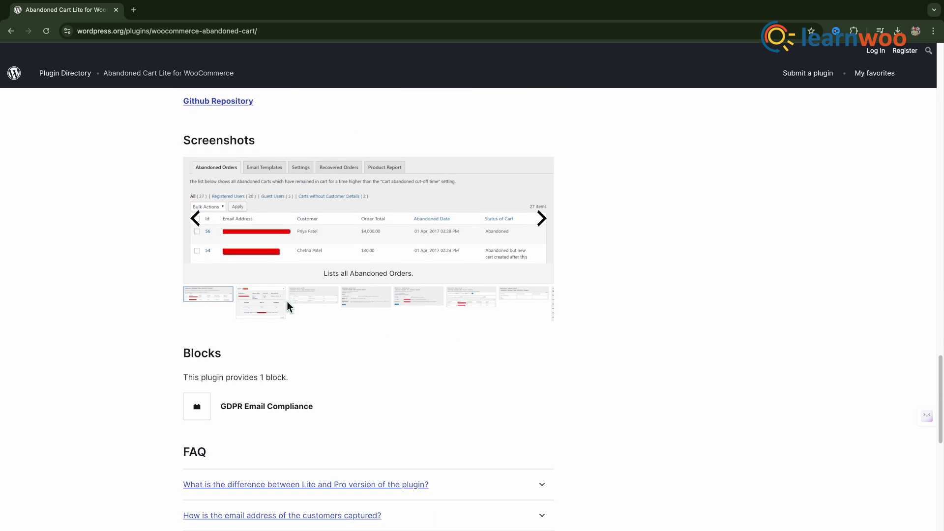
scroll(287, 304, down, 1)
scroll(286, 304, down, 1)
scroll(287, 304, down, 1)
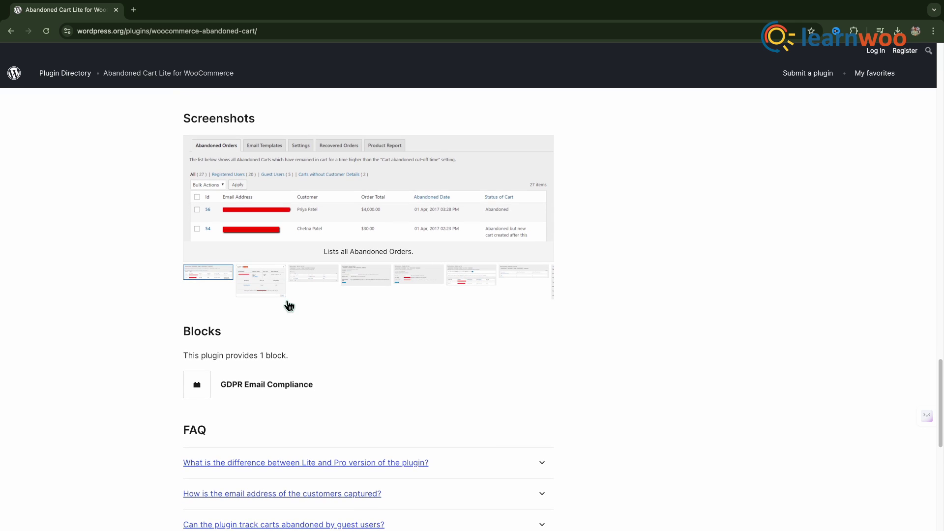
scroll(289, 305, down, 2)
scroll(289, 305, down, 1)
scroll(289, 306, down, 2)
scroll(290, 306, down, 1)
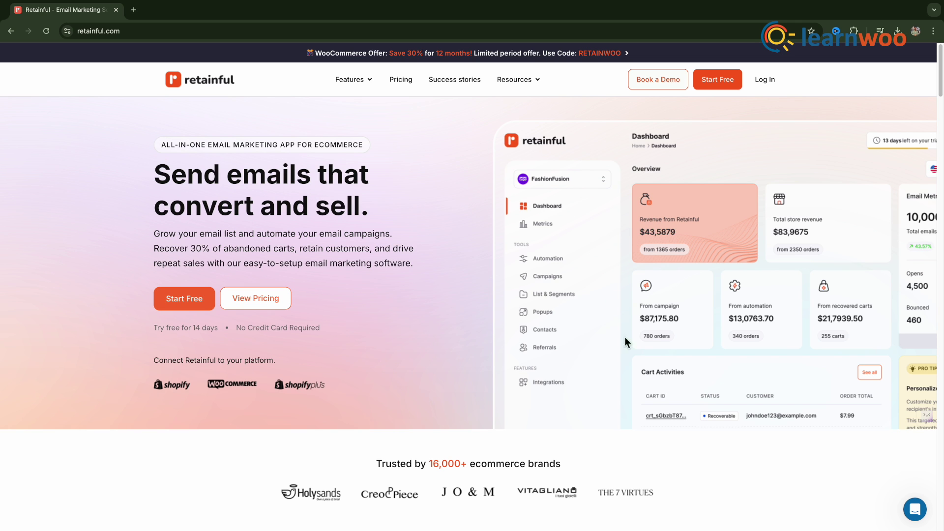
scroll(523, 331, down, 4)
scroll(522, 332, down, 1)
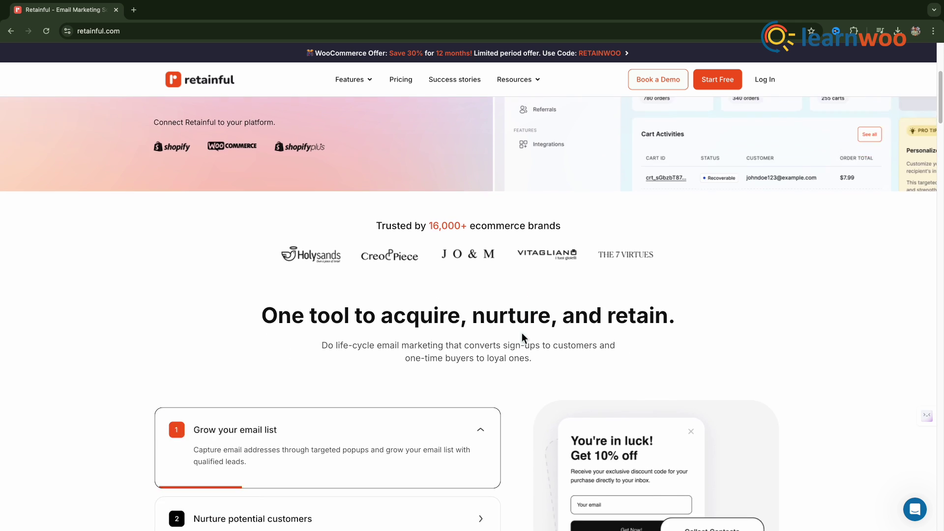
scroll(522, 332, down, 2)
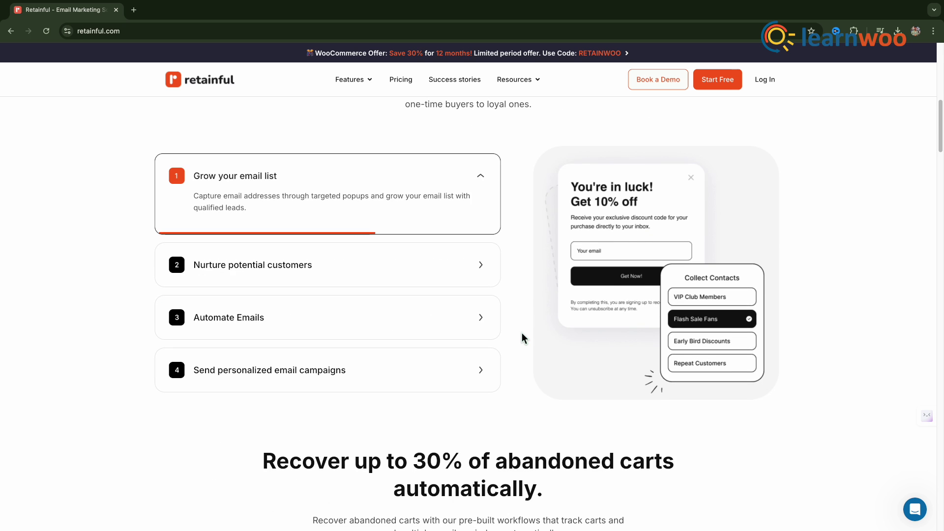
scroll(521, 333, down, 2)
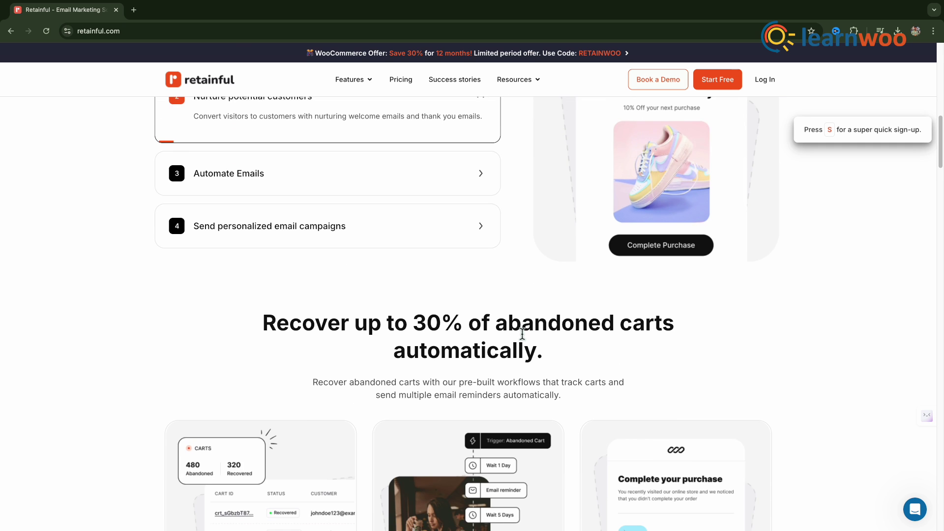
scroll(521, 333, down, 1)
scroll(521, 333, down, 1)
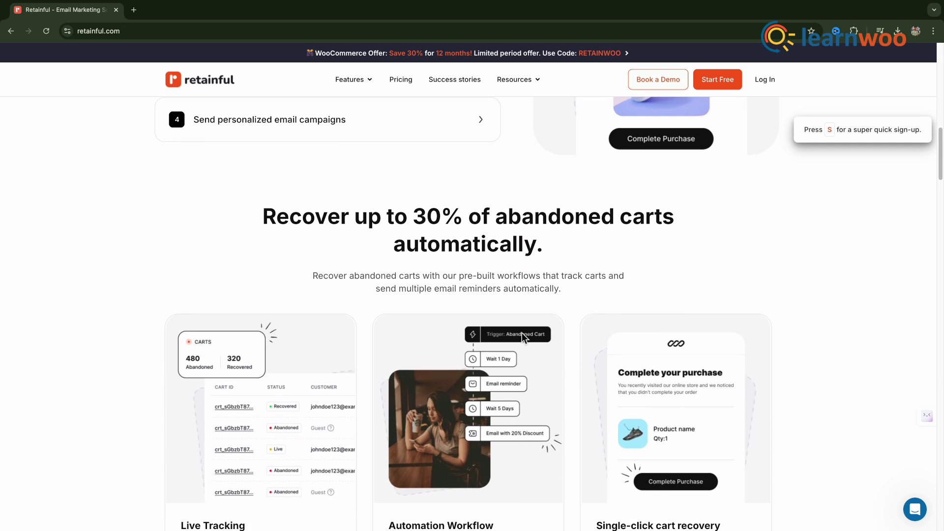
scroll(522, 333, down, 3)
scroll(521, 333, down, 1)
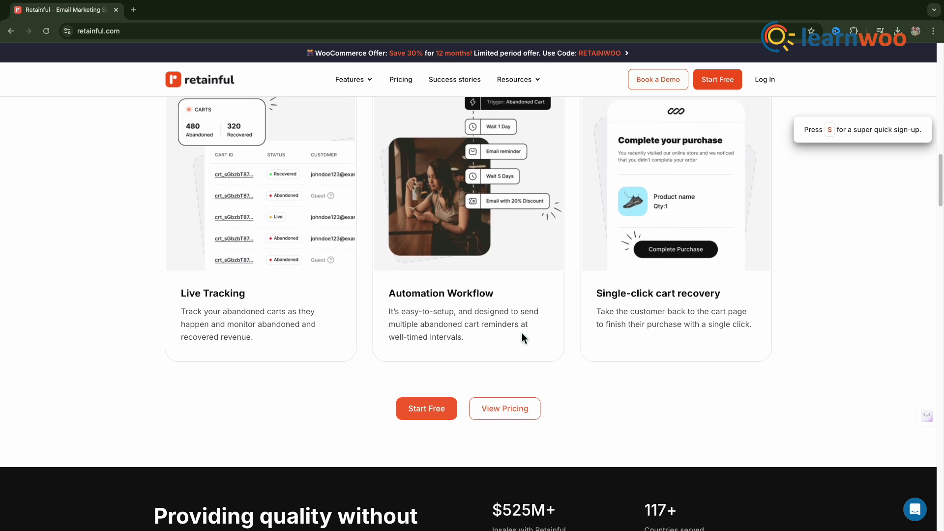
scroll(521, 332, down, 1)
scroll(521, 333, down, 1)
scroll(522, 332, down, 2)
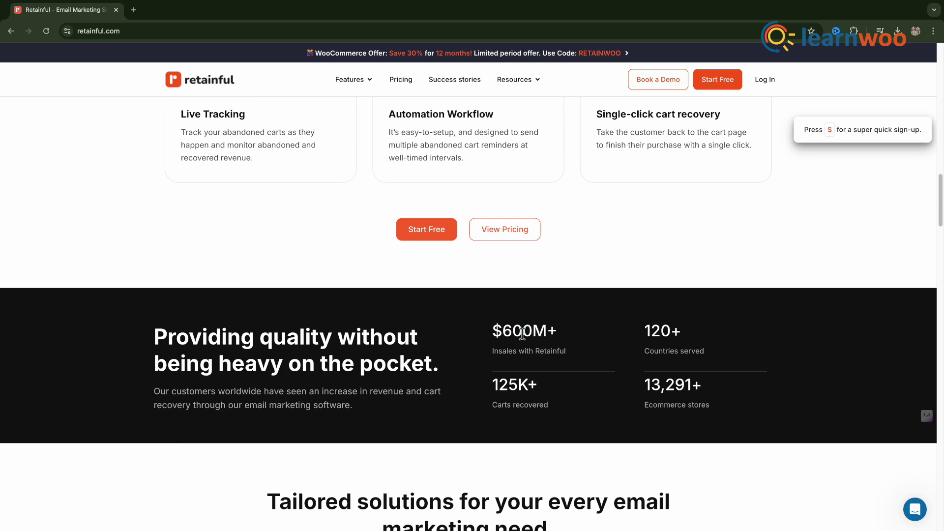
scroll(522, 333, down, 2)
scroll(522, 332, down, 1)
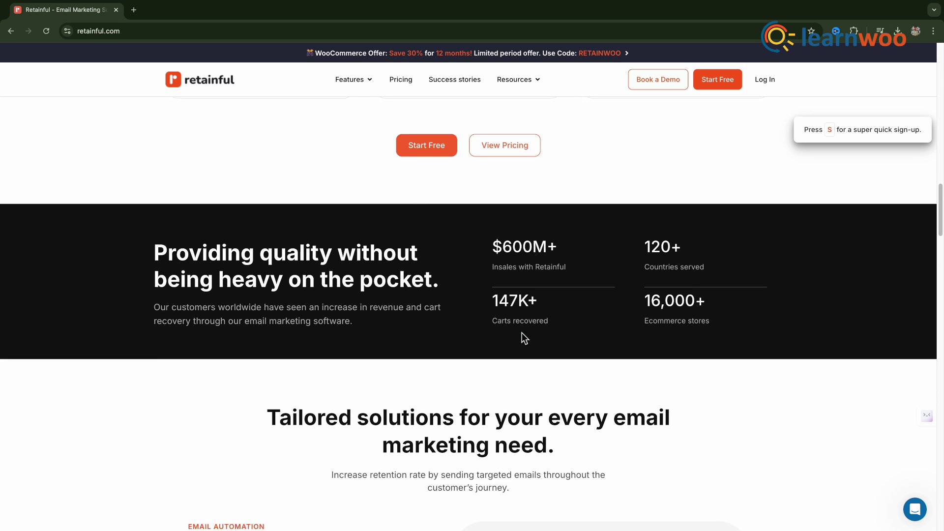
scroll(521, 333, down, 1)
scroll(522, 333, down, 3)
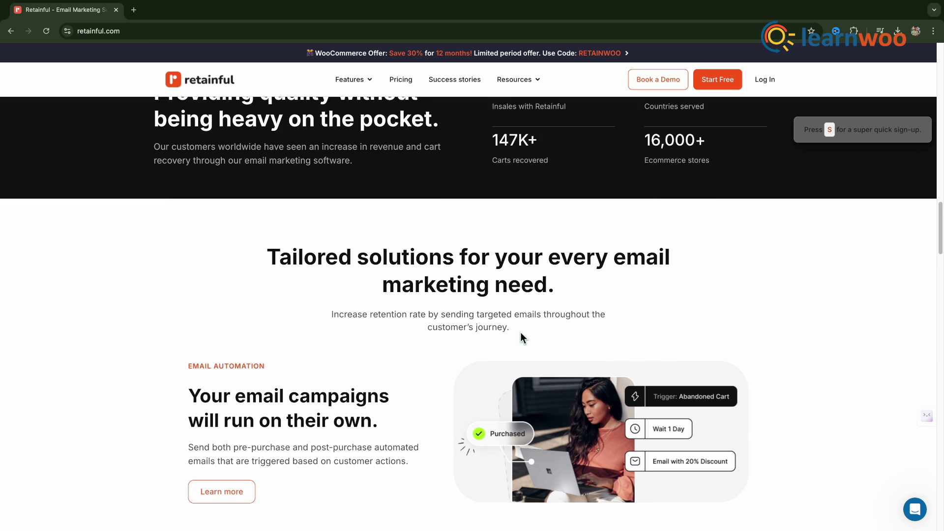
scroll(520, 332, down, 3)
scroll(520, 332, down, 1)
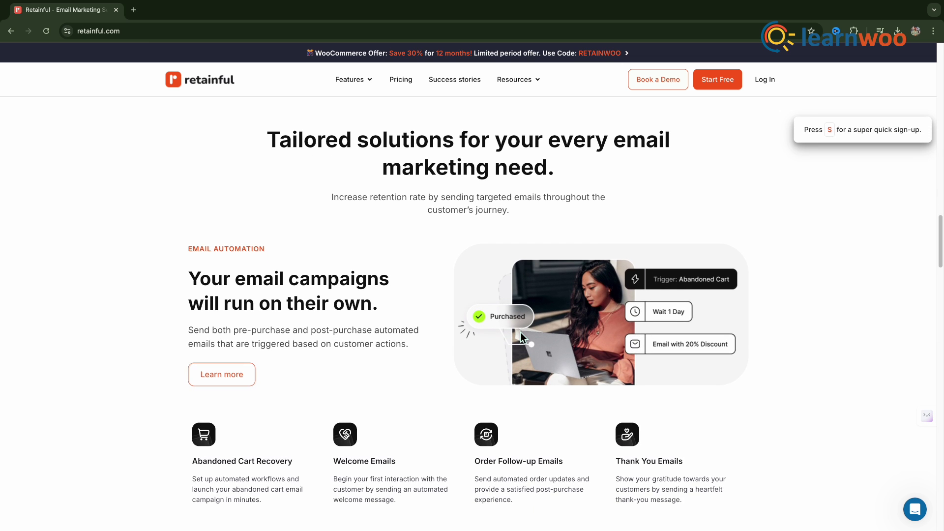
scroll(520, 332, down, 1)
scroll(520, 332, down, 1)
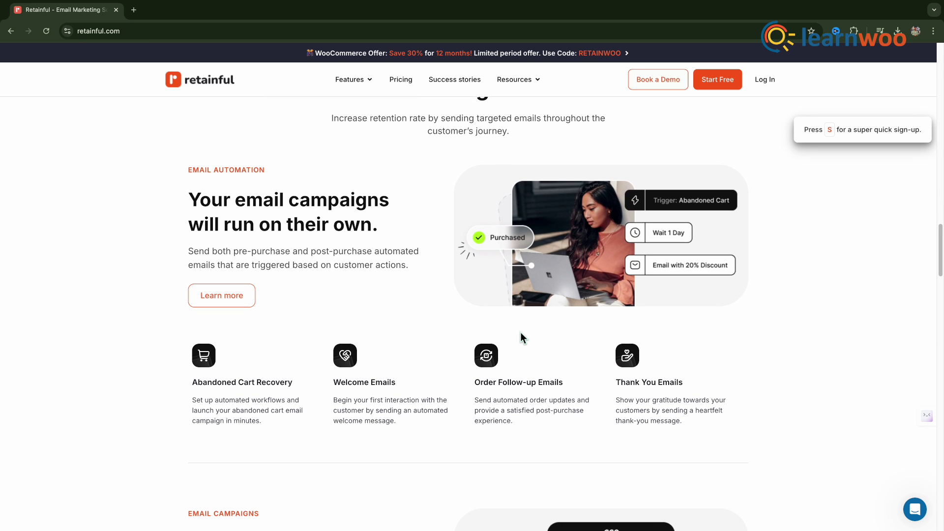
scroll(520, 332, down, 1)
scroll(520, 332, down, 1)
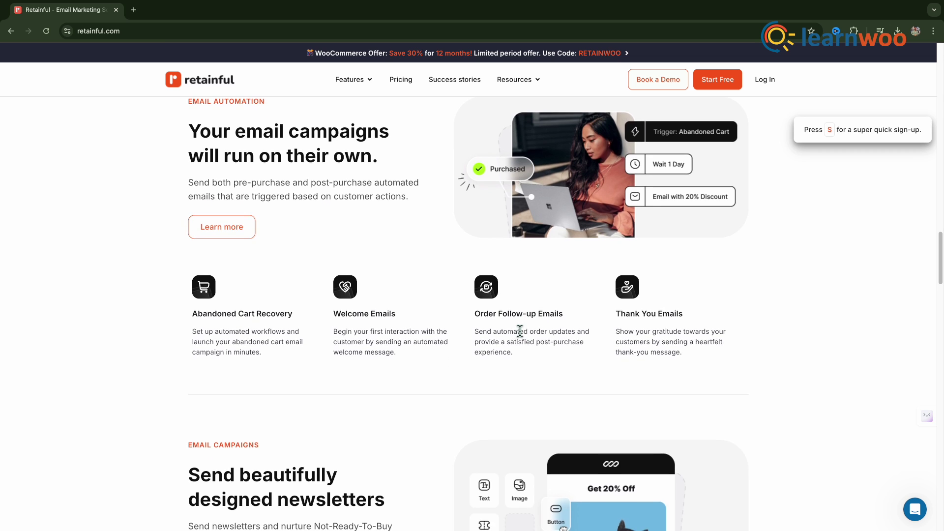
scroll(520, 332, down, 1)
scroll(520, 332, down, 1)
scroll(520, 338, down, 2)
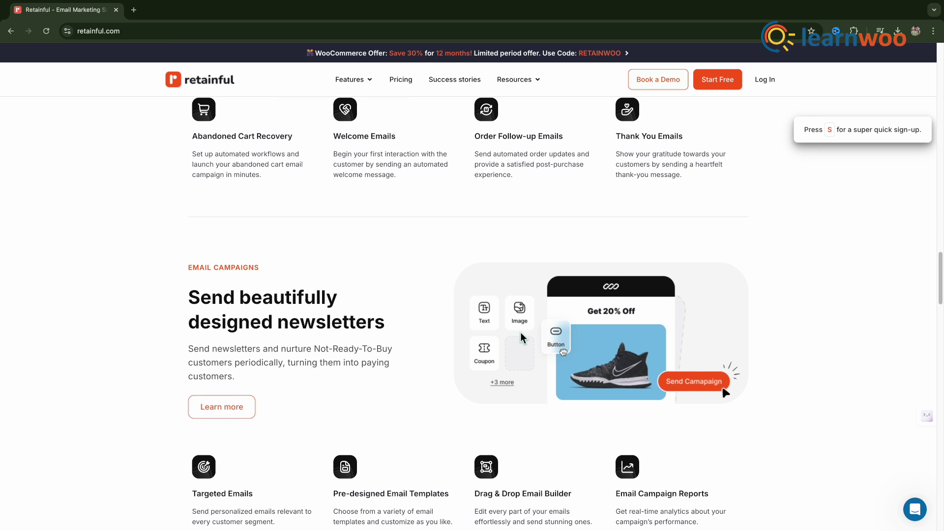
scroll(520, 338, down, 1)
scroll(520, 338, down, 1)
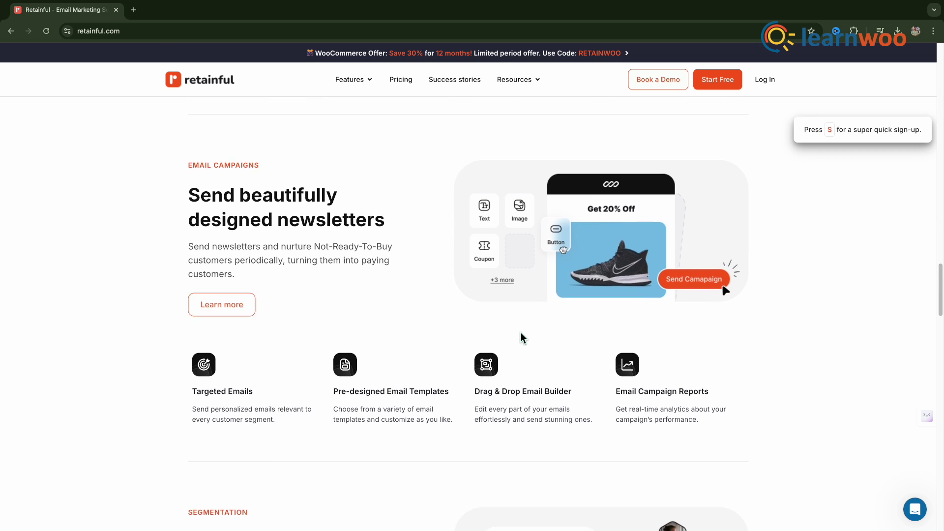
scroll(520, 338, down, 2)
scroll(520, 338, down, 1)
scroll(520, 338, down, 1)
scroll(521, 338, down, 1)
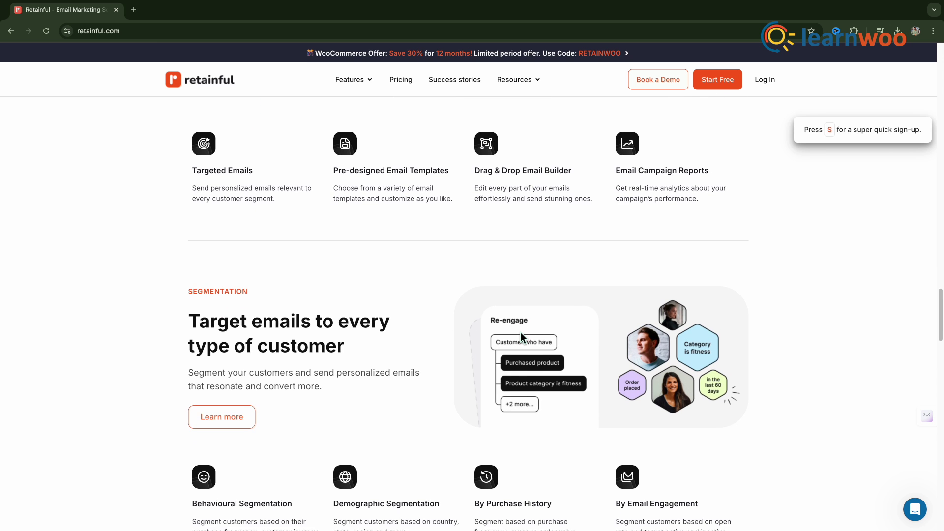
scroll(520, 338, down, 2)
scroll(520, 337, down, 1)
scroll(520, 338, down, 2)
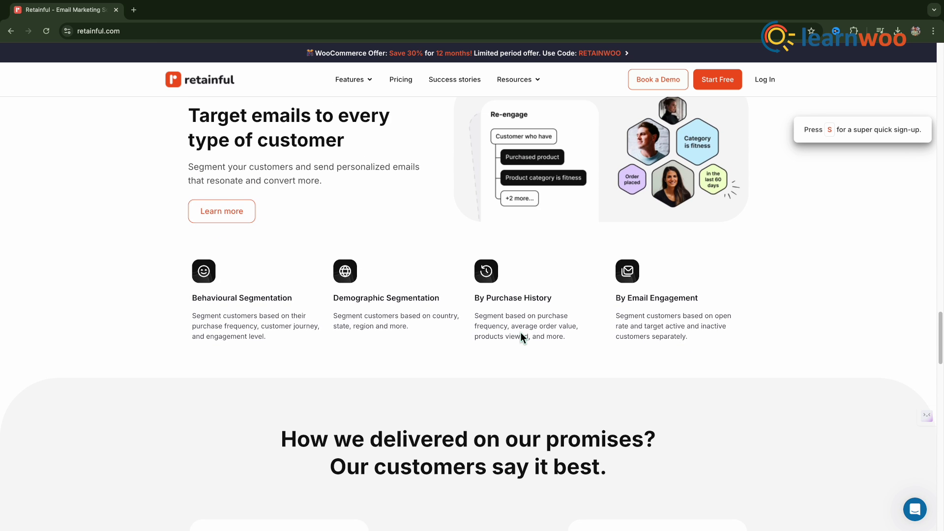
scroll(520, 338, down, 2)
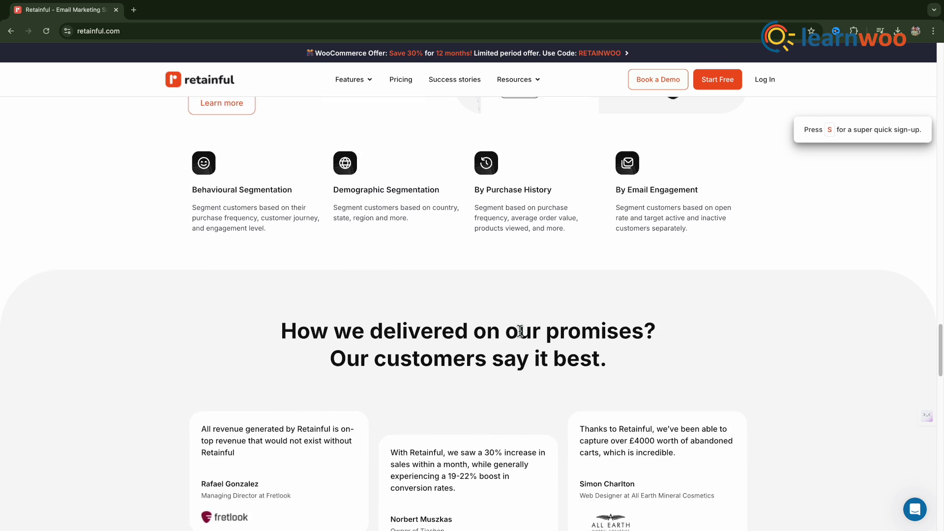
scroll(520, 332, down, 1)
scroll(521, 332, down, 2)
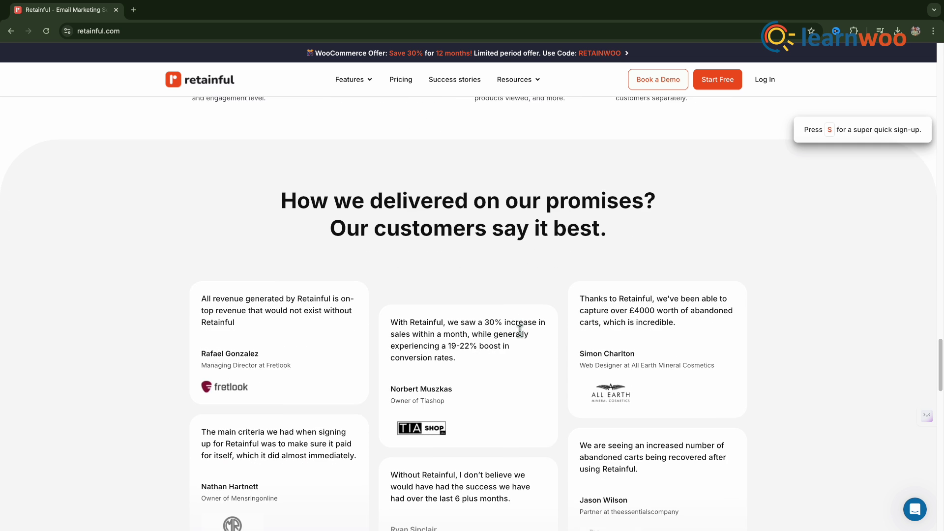
scroll(521, 332, down, 3)
scroll(520, 332, down, 1)
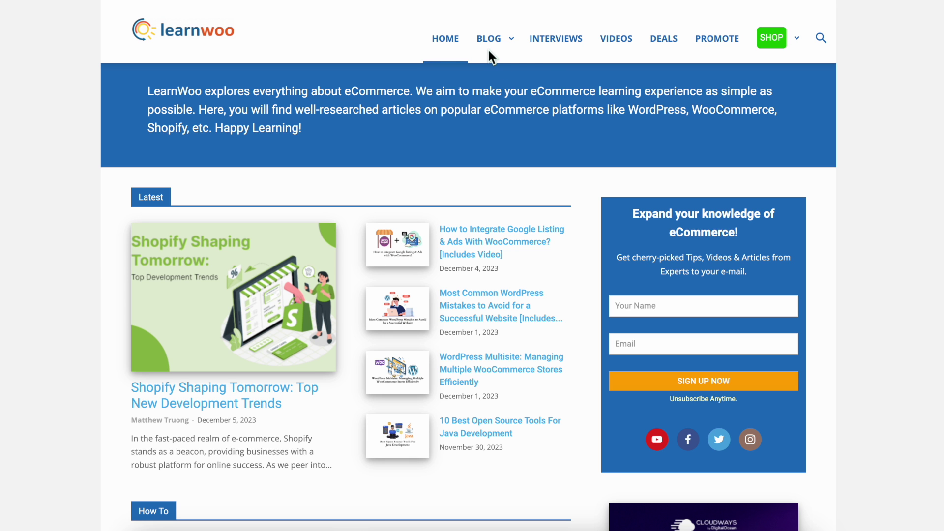
scroll(431, 177, down, 1)
scroll(431, 176, down, 1)
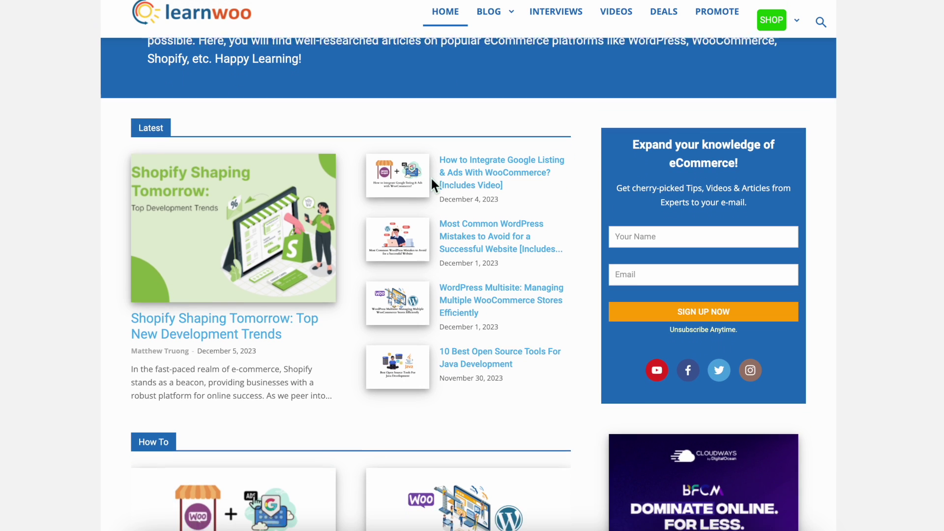
scroll(431, 176, down, 1)
scroll(430, 176, down, 1)
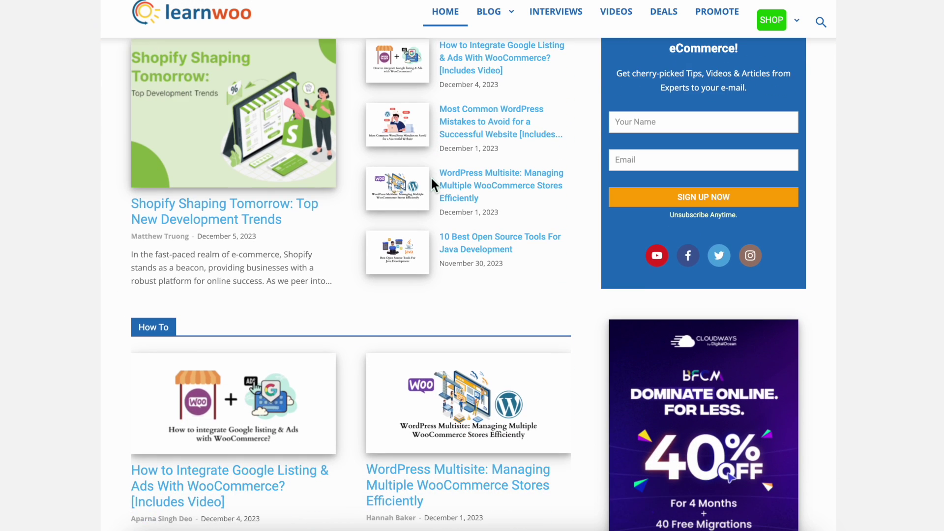